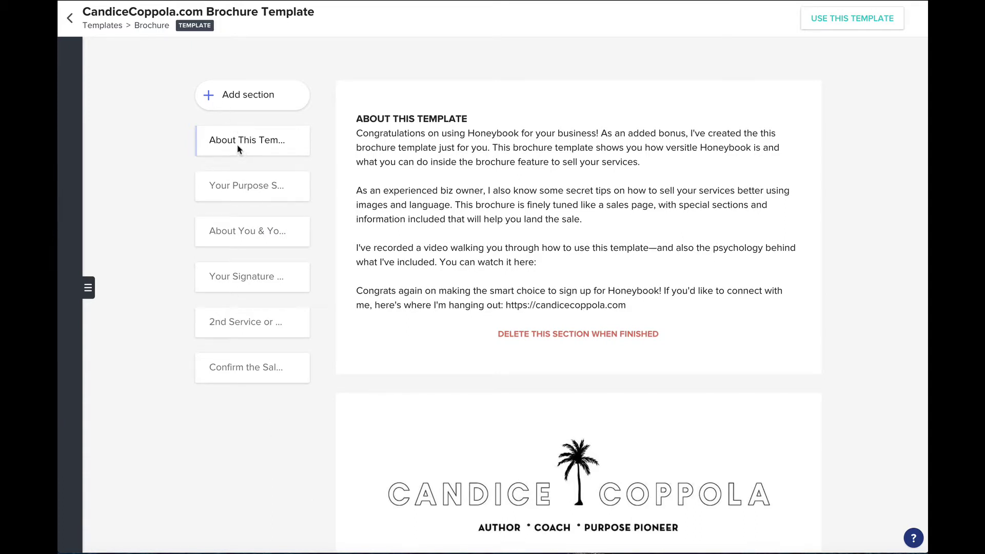
# Step: Look through every brochure section from the purpose statement to the closing call to action, and return to About This Template
pyautogui.click(240, 188)
pyautogui.click(242, 236)
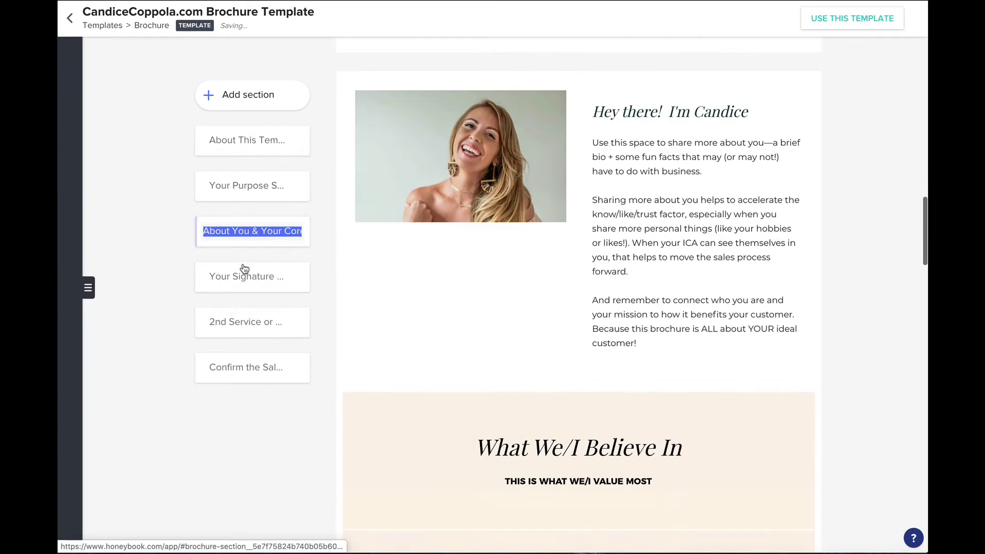
pyautogui.click(245, 280)
pyautogui.click(235, 324)
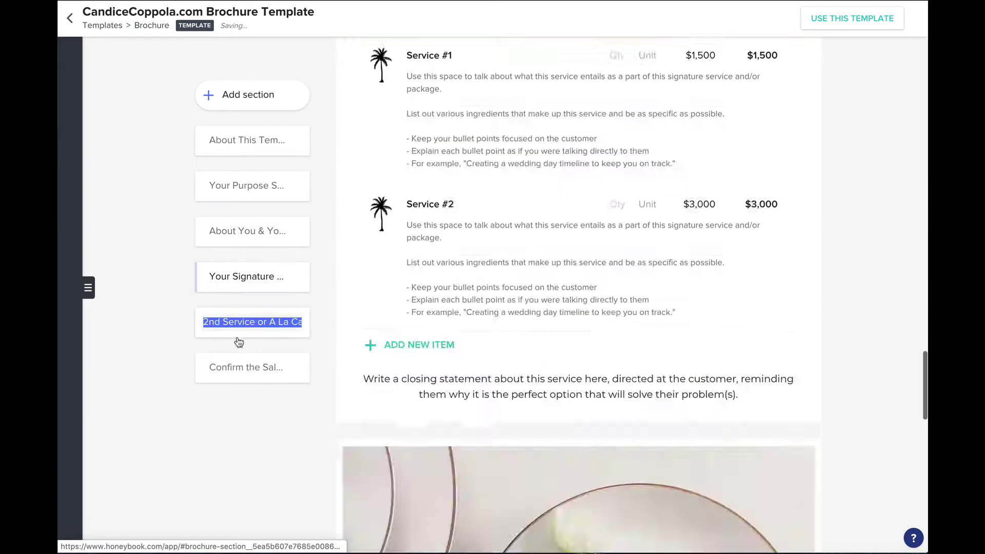
pyautogui.click(240, 362)
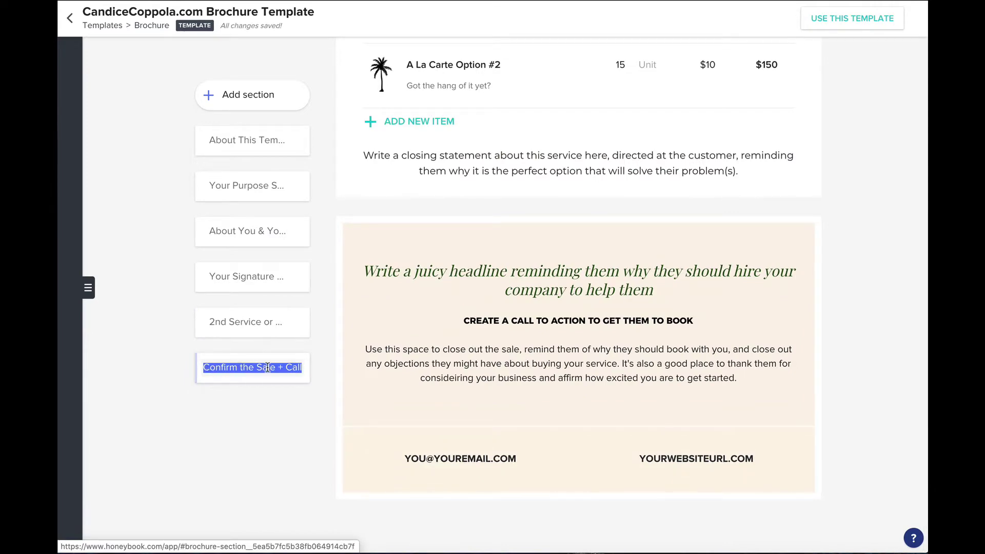
pyautogui.click(246, 324)
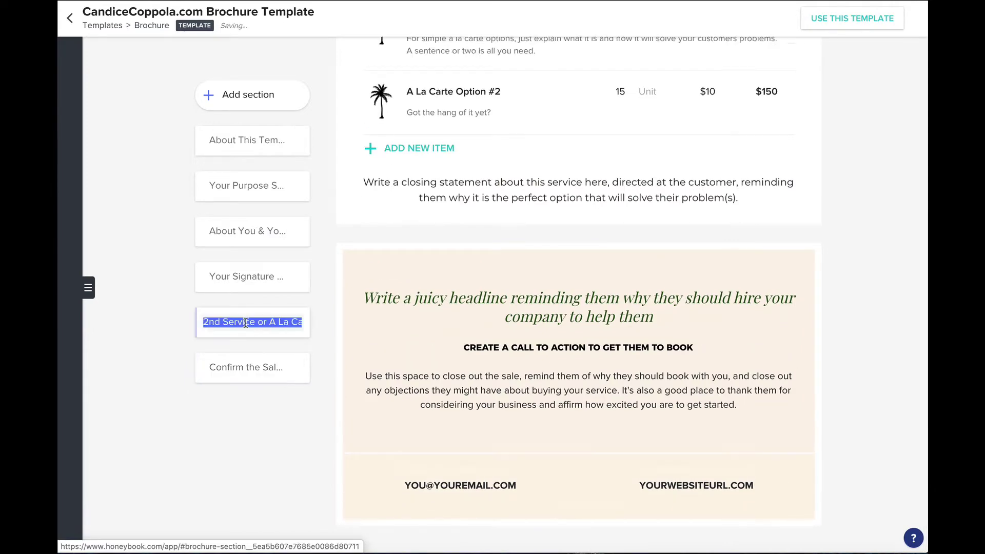
pyautogui.click(242, 281)
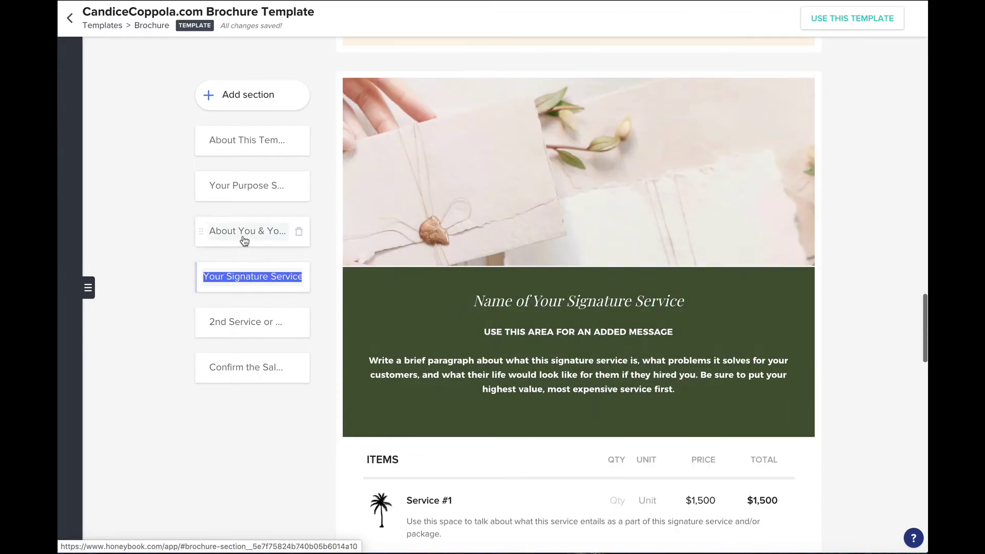
pyautogui.click(244, 239)
pyautogui.click(243, 188)
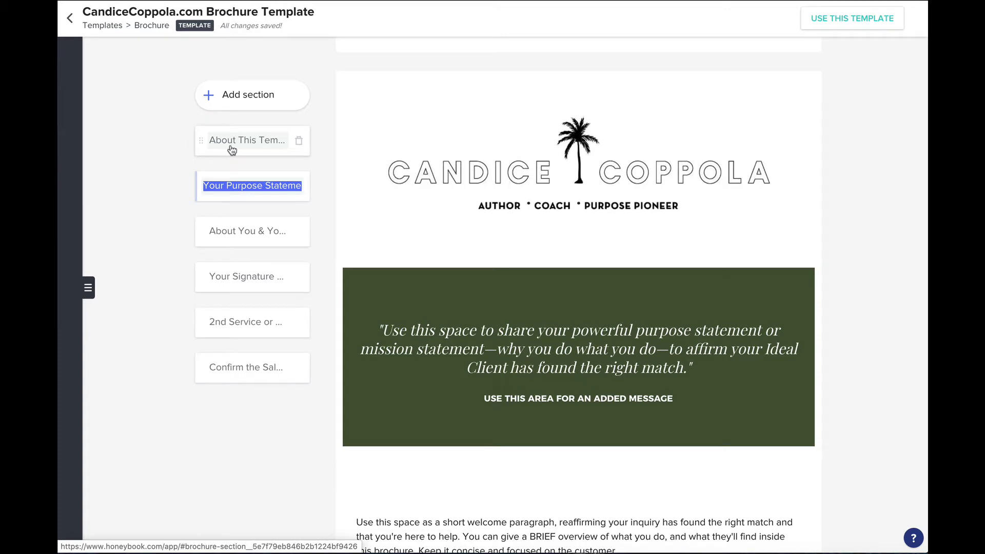
pyautogui.click(232, 148)
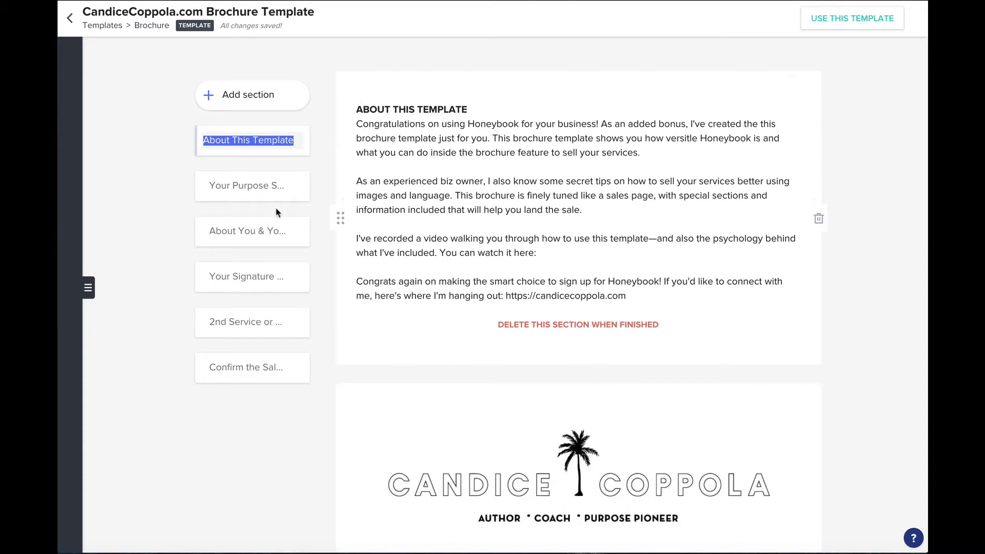
pyautogui.click(157, 193)
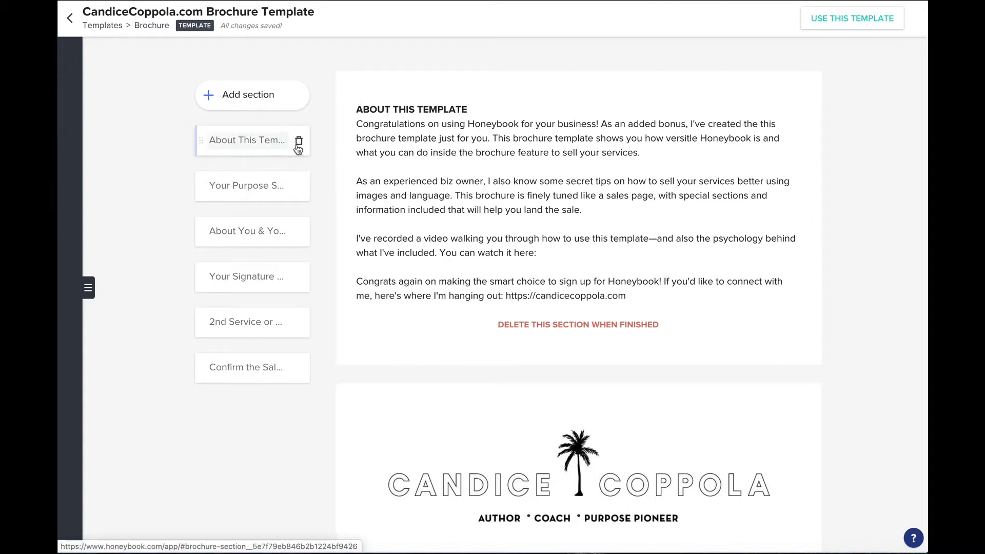
# Step: Request deletion of the About This Template section and cancel the request
pyautogui.click(299, 142)
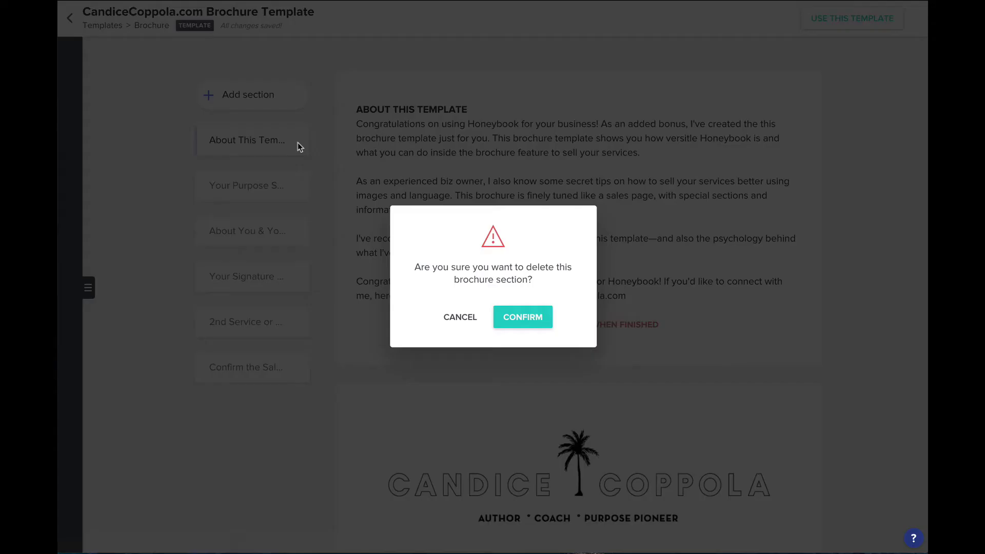
pyautogui.click(455, 318)
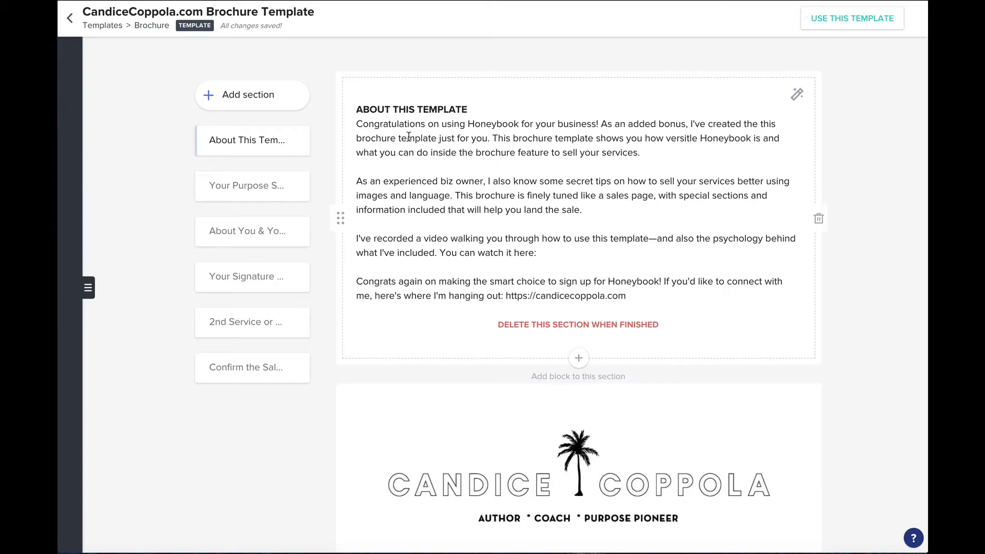
# Step: Examine the library, upload and crop options for the logo banner image, leaving the image editor without saving
pyautogui.scroll(-7, 408, 136)
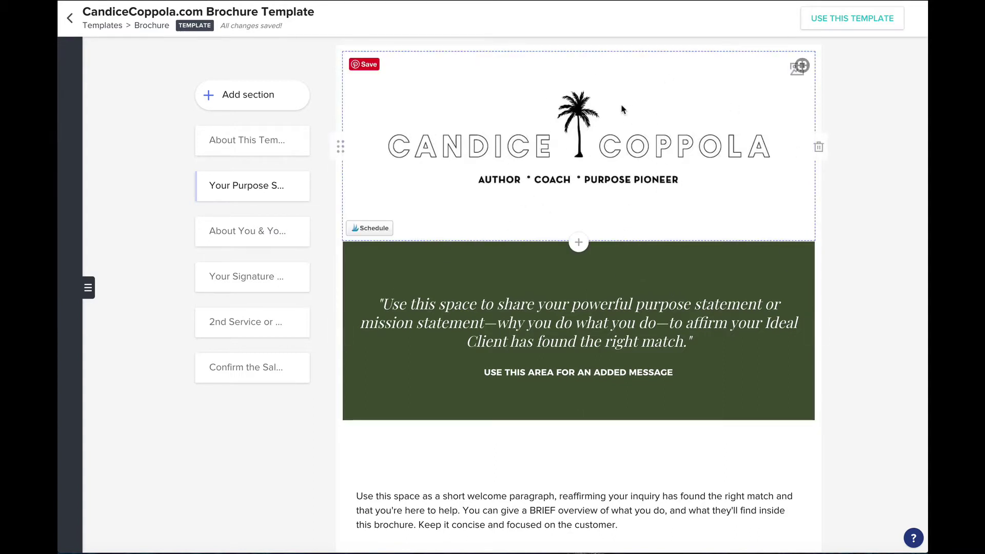
pyautogui.click(796, 73)
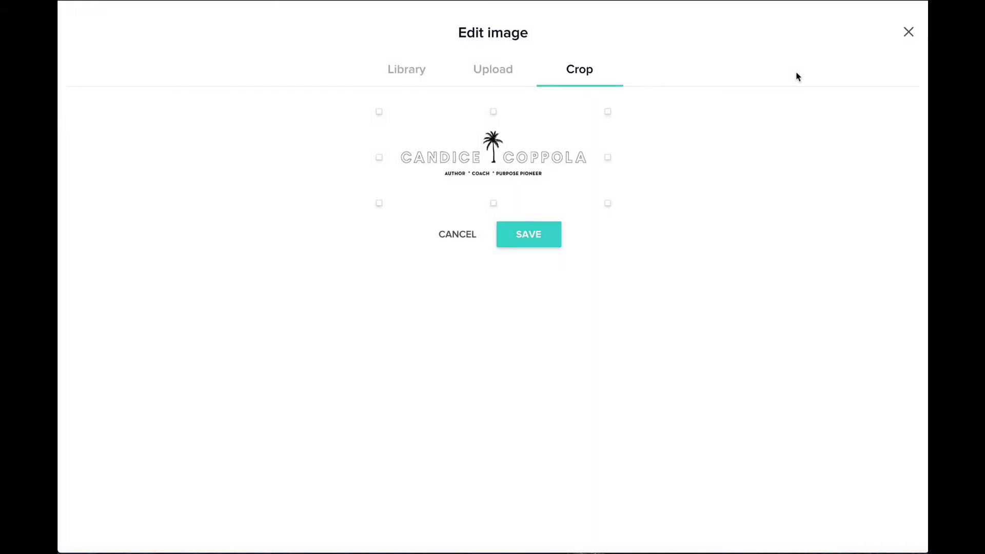
pyautogui.click(509, 74)
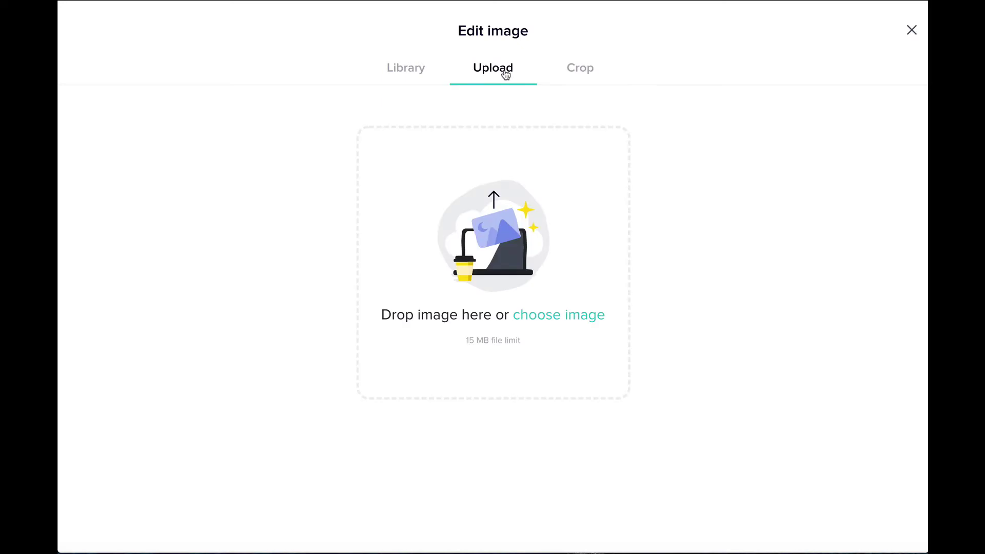
pyautogui.click(417, 71)
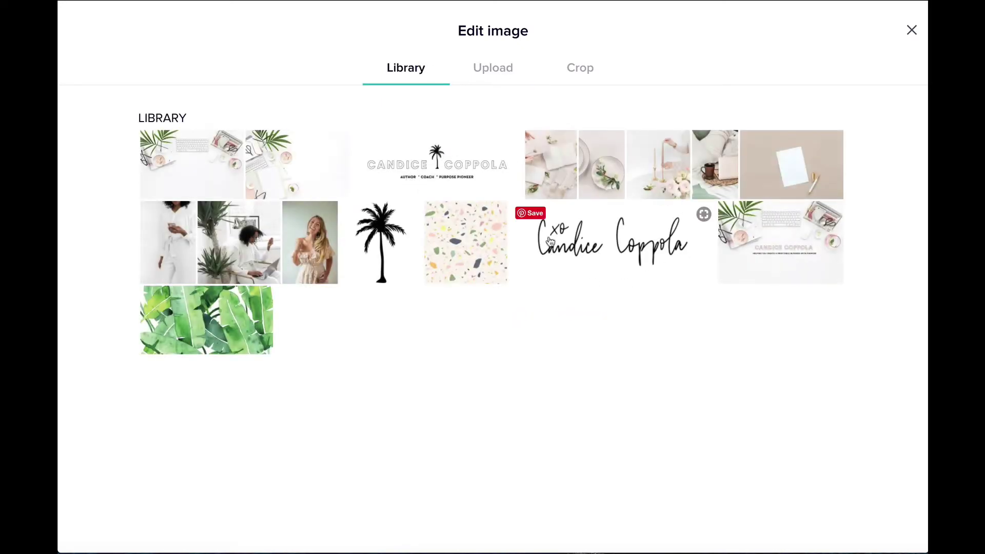
pyautogui.click(486, 76)
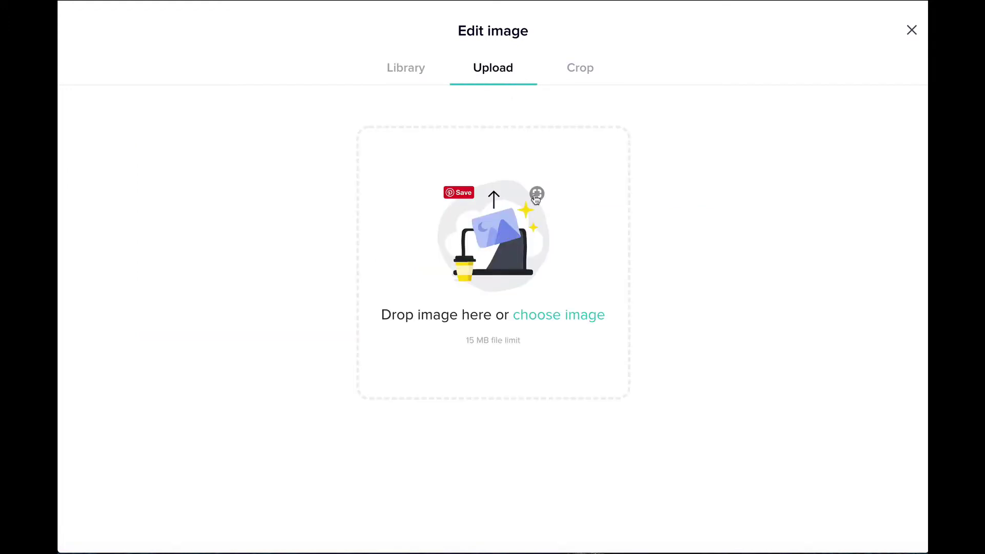
pyautogui.click(583, 74)
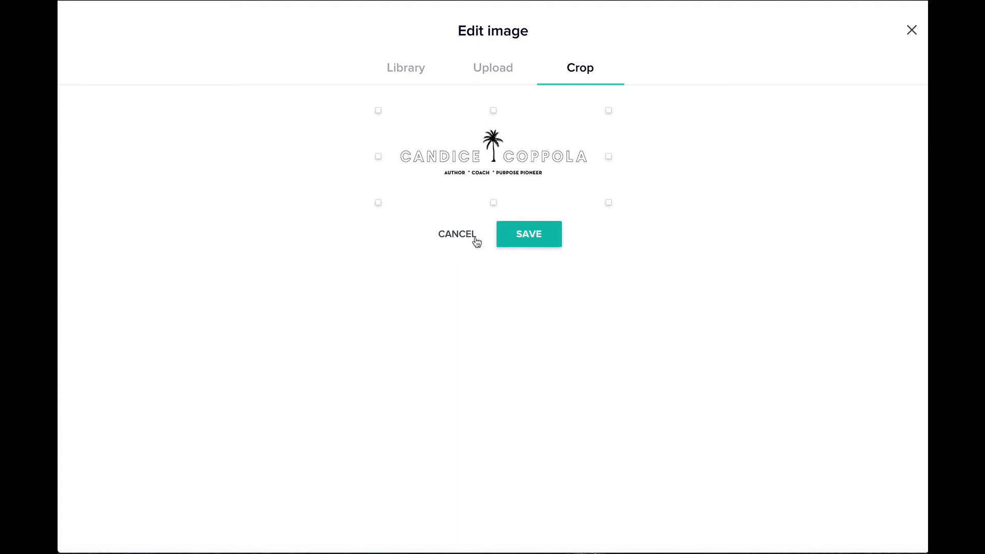
pyautogui.click(457, 235)
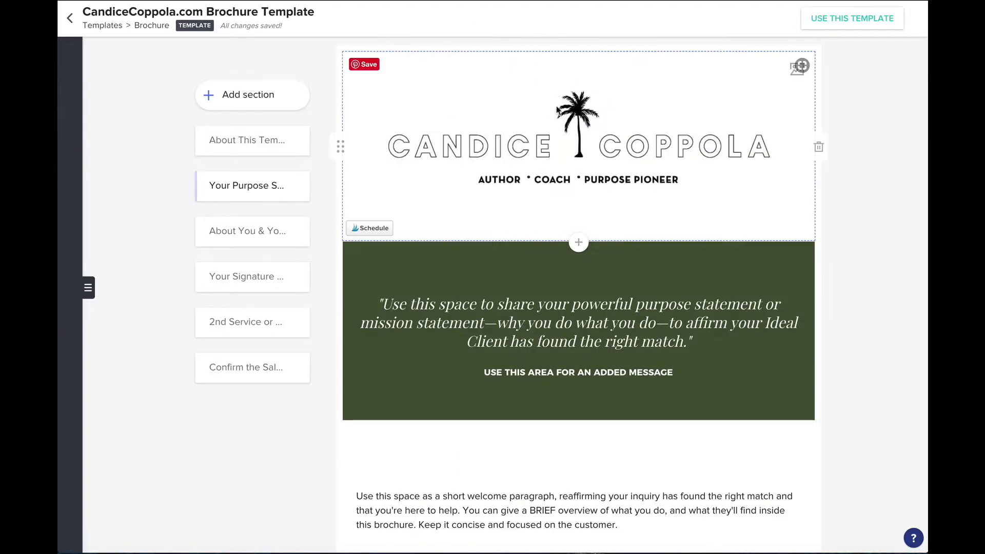
# Step: Highlight the purpose statement and the added message line in the green block to review their placeholder text
pyautogui.scroll(-2, 575, 142)
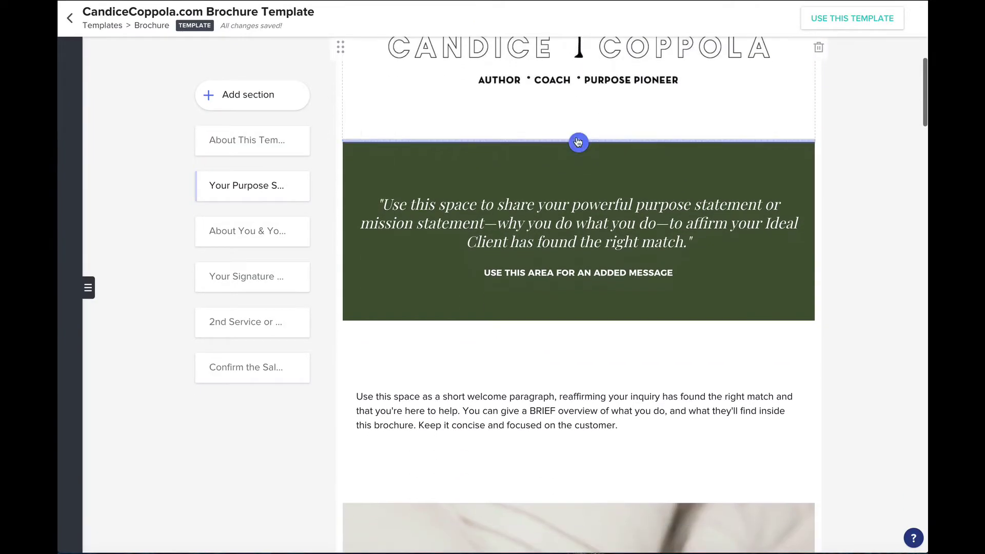
pyautogui.scroll(-1, 578, 142)
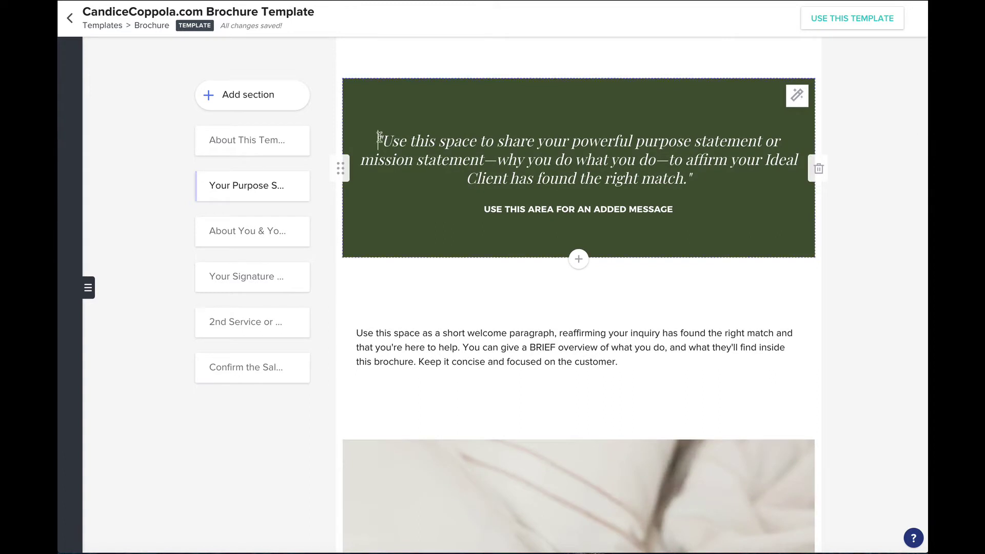
pyautogui.moveTo(378, 138); pyautogui.dragTo(705, 177)
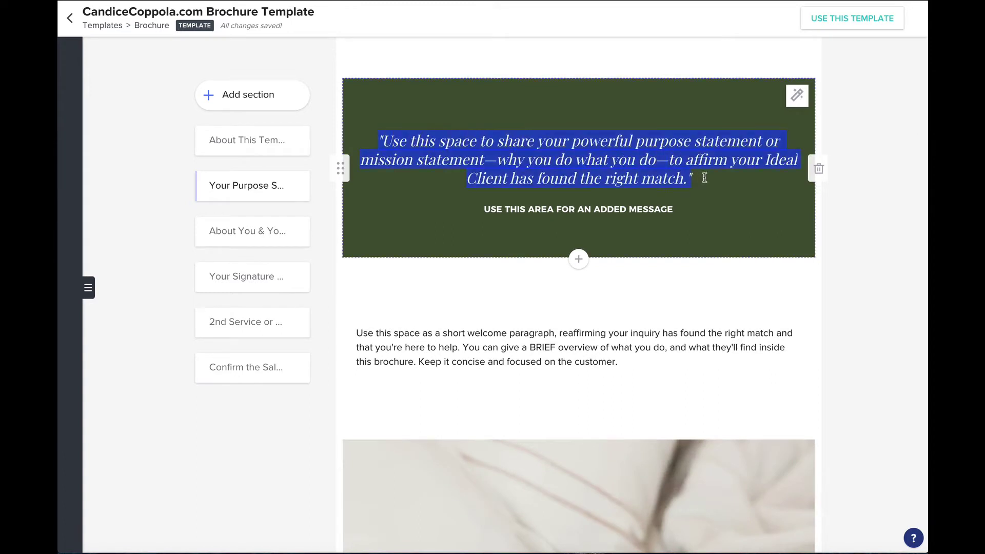
pyautogui.click(677, 153)
pyautogui.moveTo(673, 210); pyautogui.dragTo(485, 211)
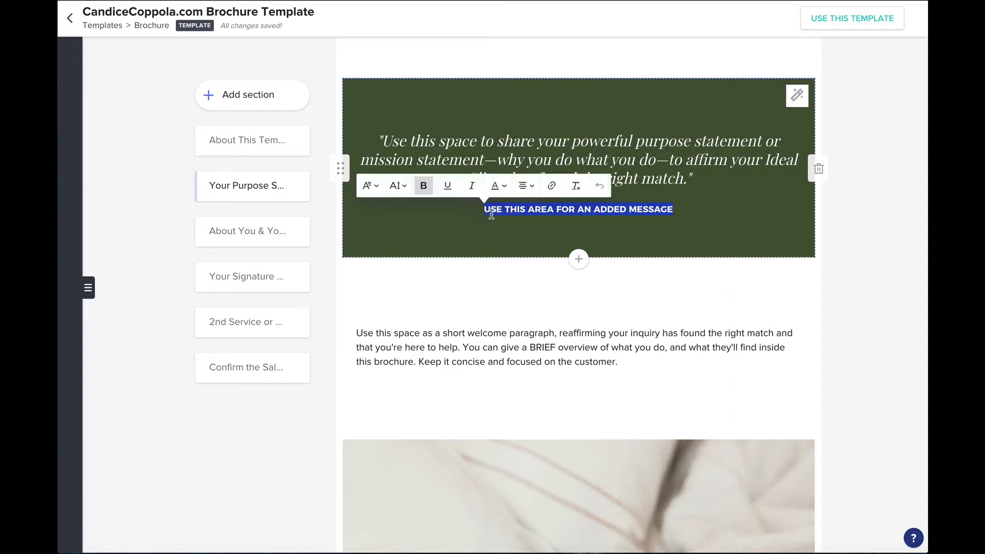
pyautogui.click(507, 215)
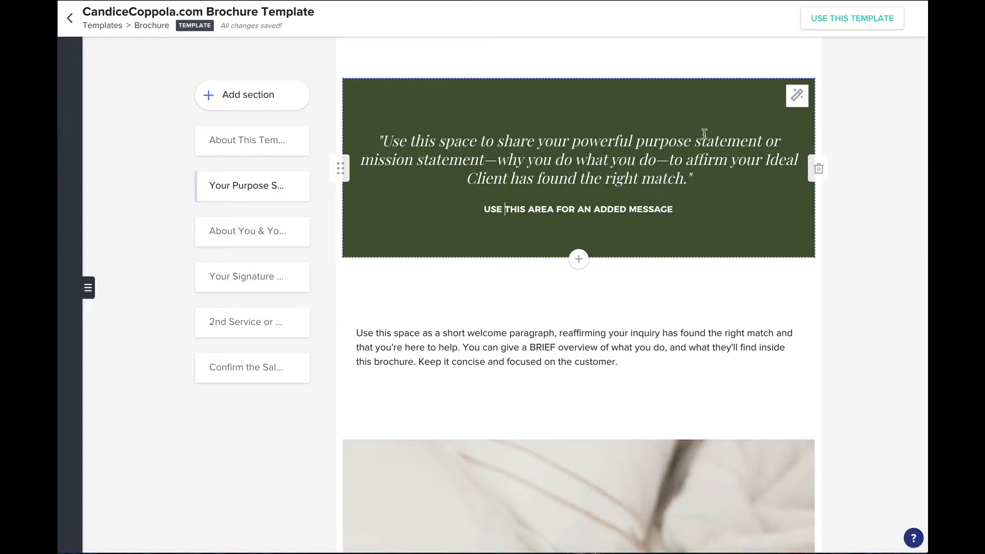
# Step: Inspect the green block's background colour picker and its hex code field, and cancel without choosing a colour
pyautogui.click(799, 100)
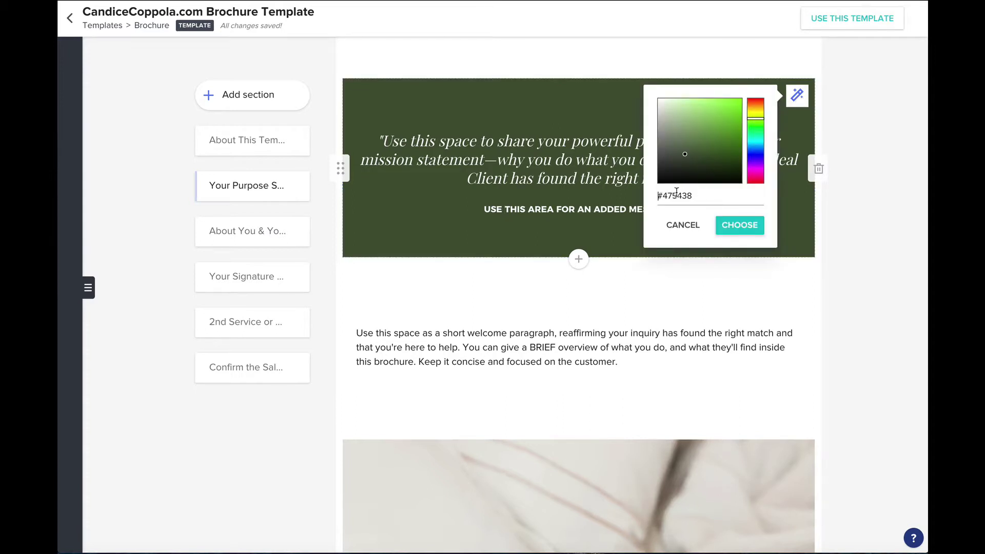
pyautogui.moveTo(655, 196); pyautogui.dragTo(703, 195)
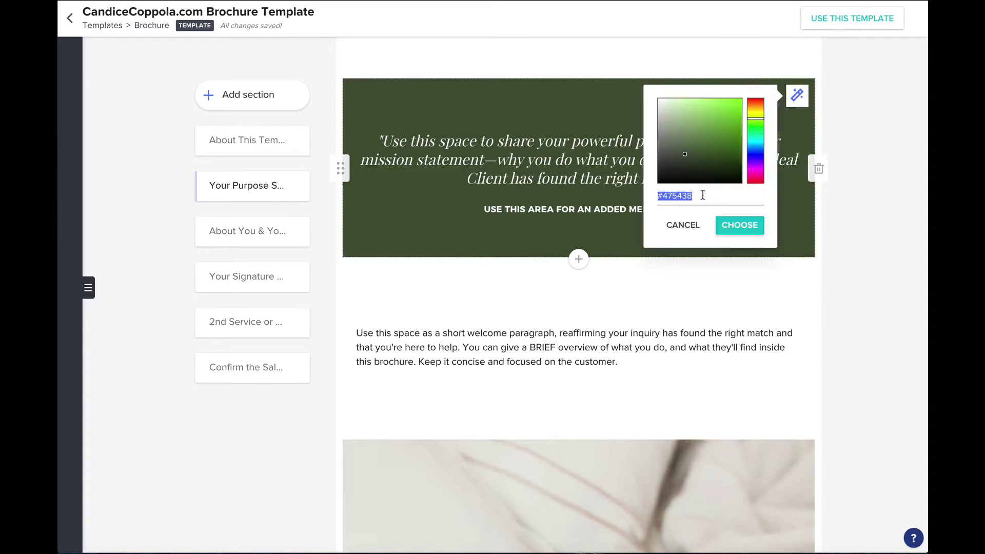
pyautogui.click(690, 233)
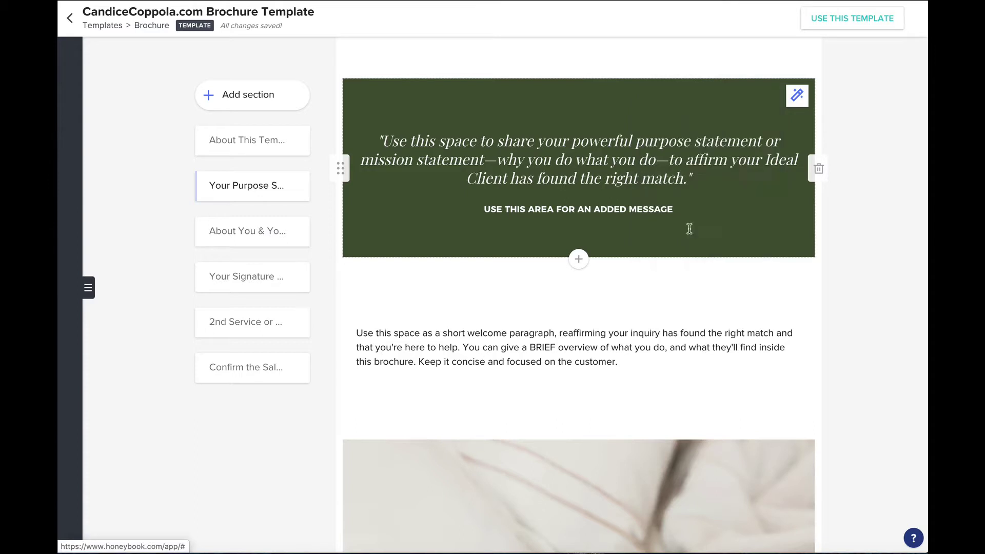
# Step: Select the whole purpose statement quote, examine the available text formatting options, and deselect it
pyautogui.click(381, 138)
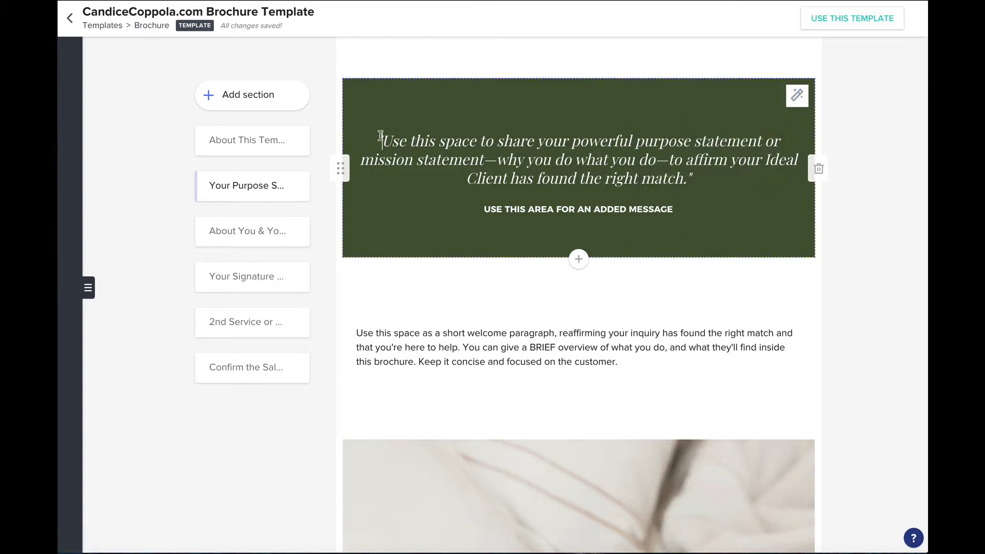
pyautogui.click(575, 160)
pyautogui.moveTo(697, 182); pyautogui.dragTo(381, 142)
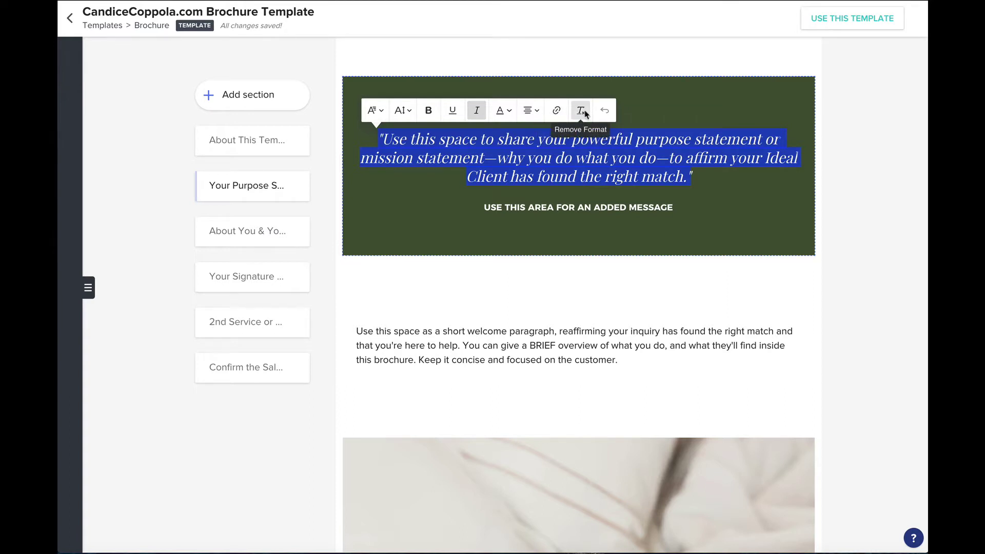
pyautogui.click(568, 153)
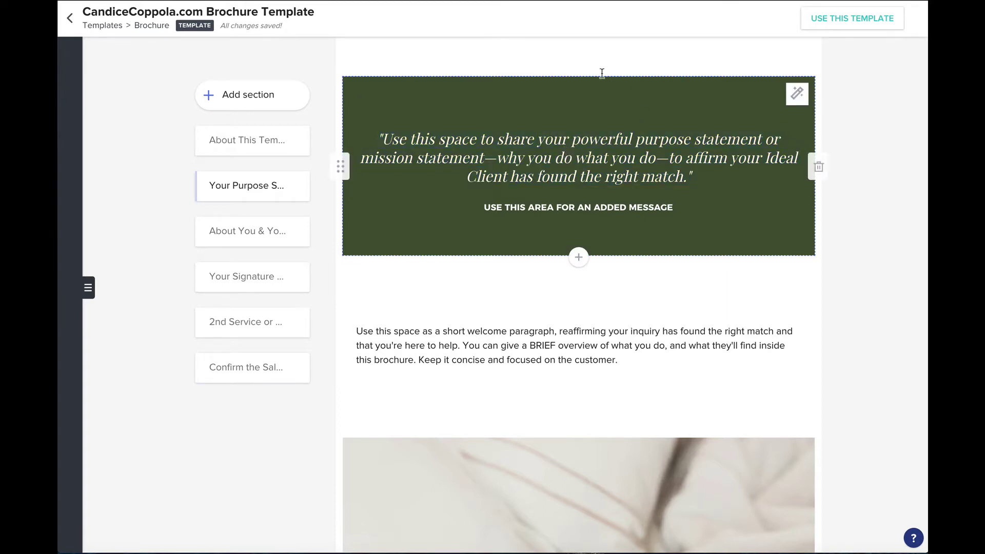
# Step: Review the welcome paragraph by highlighting all of it and its last sentence, and view the mug and laptop image beneath
pyautogui.scroll(-1, 543, 141)
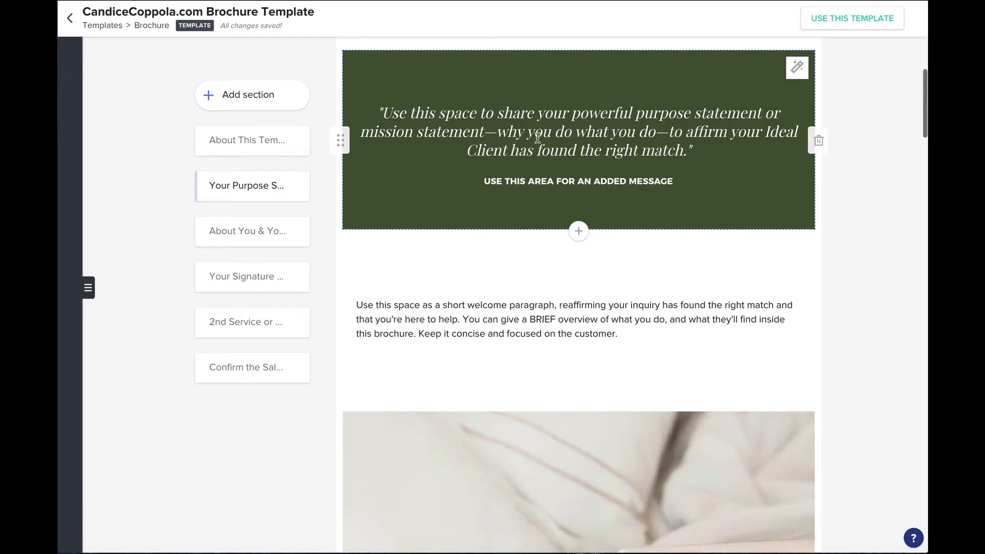
pyautogui.scroll(-1, 523, 110)
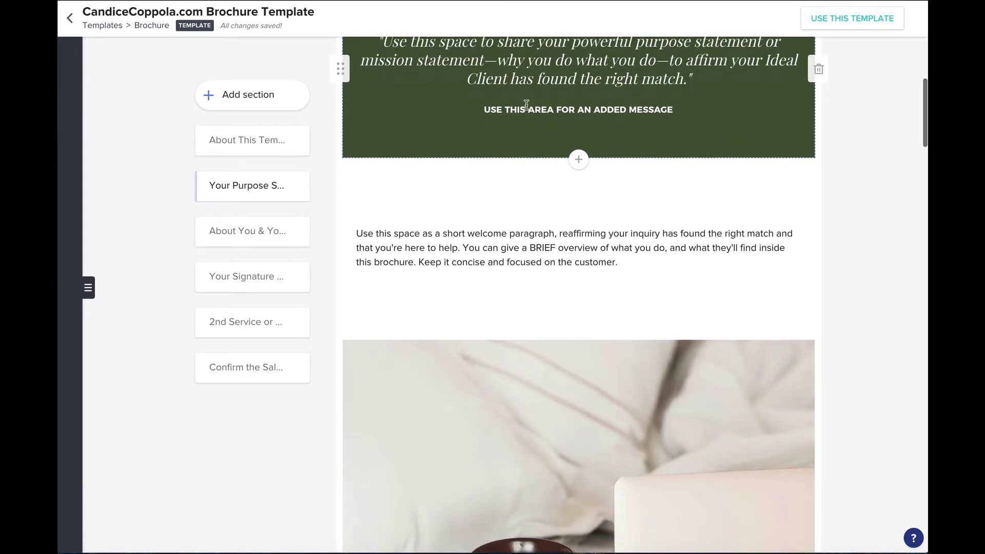
pyautogui.scroll(-2, 516, 82)
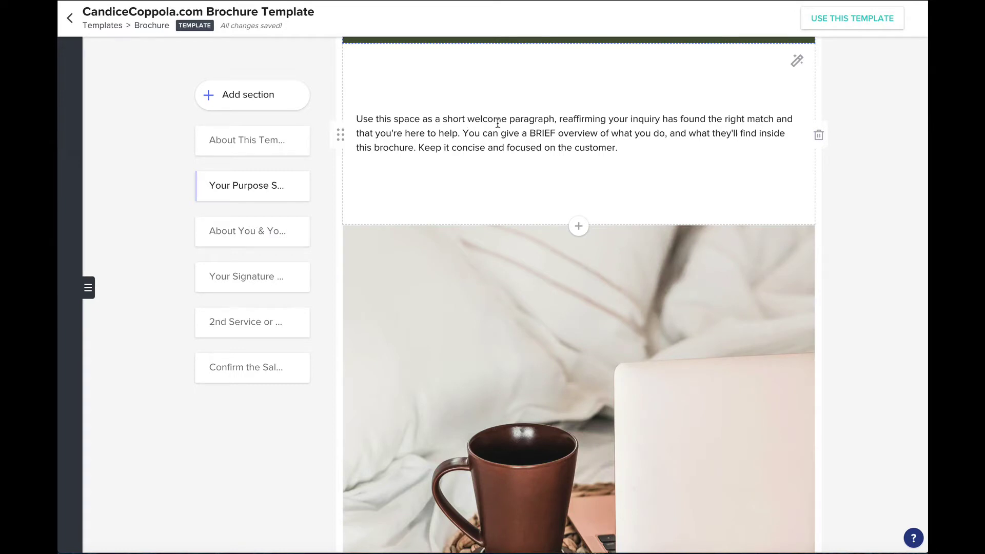
pyautogui.scroll(-1, 497, 123)
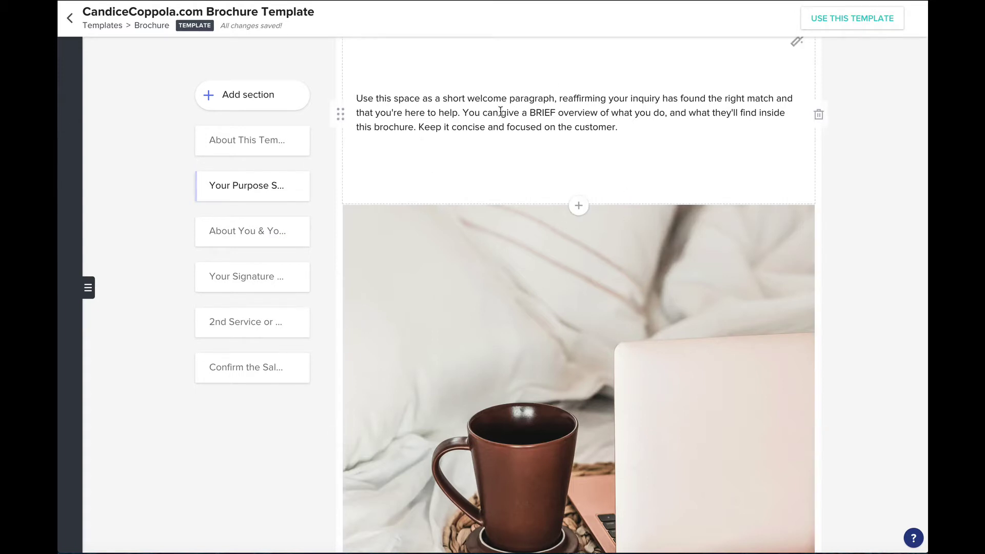
pyautogui.moveTo(630, 132); pyautogui.dragTo(354, 100)
pyautogui.click(525, 121)
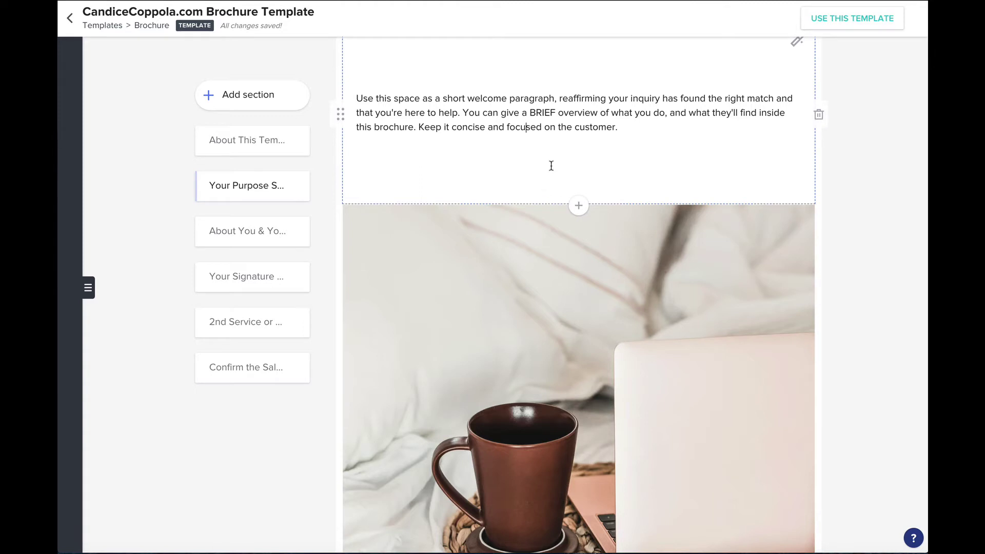
pyautogui.click(627, 130)
pyautogui.moveTo(627, 130); pyautogui.dragTo(416, 130)
pyautogui.click(544, 144)
pyautogui.scroll(-5, 544, 145)
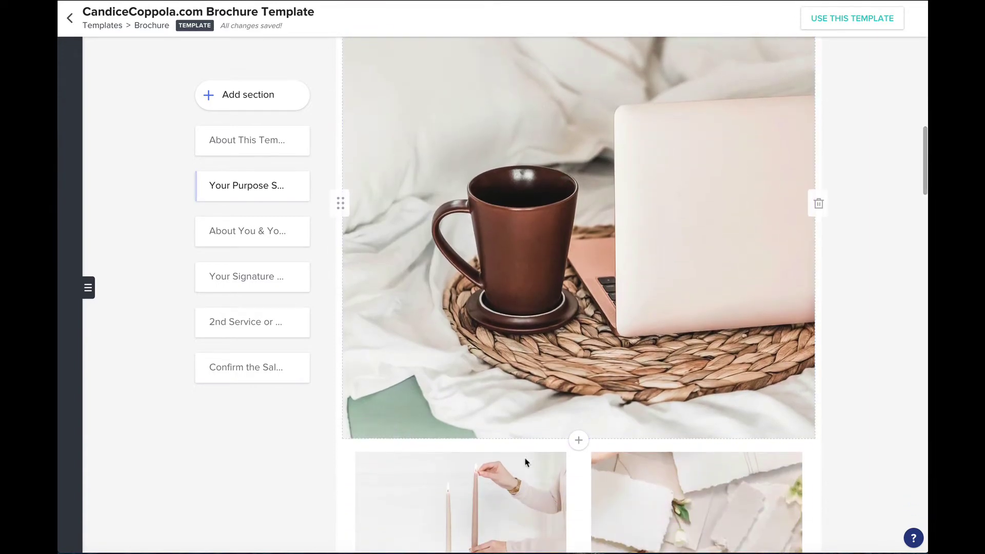
pyautogui.scroll(3, 561, 254)
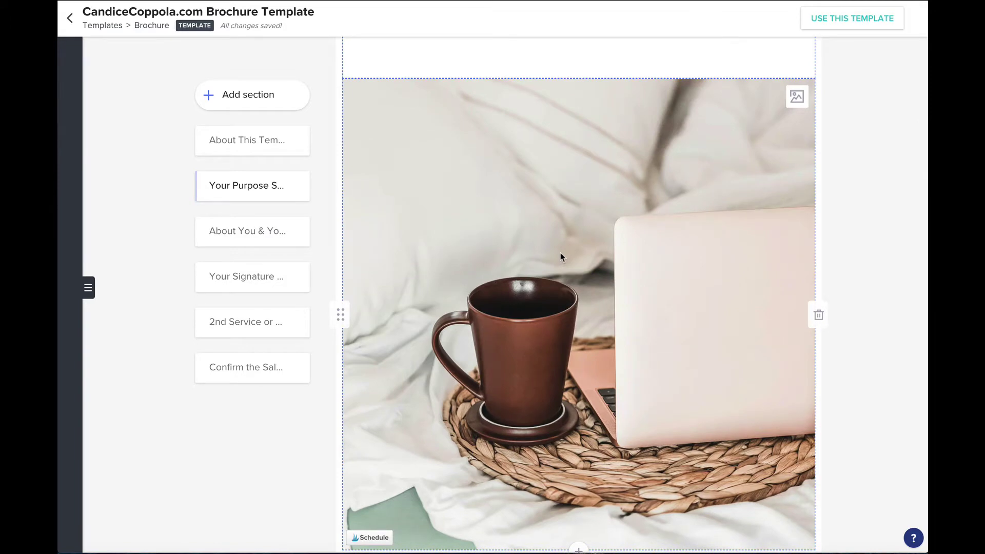
# Step: Examine the full-width mug and laptop image and how it sits above the two smaller images
pyautogui.scroll(-1, 560, 255)
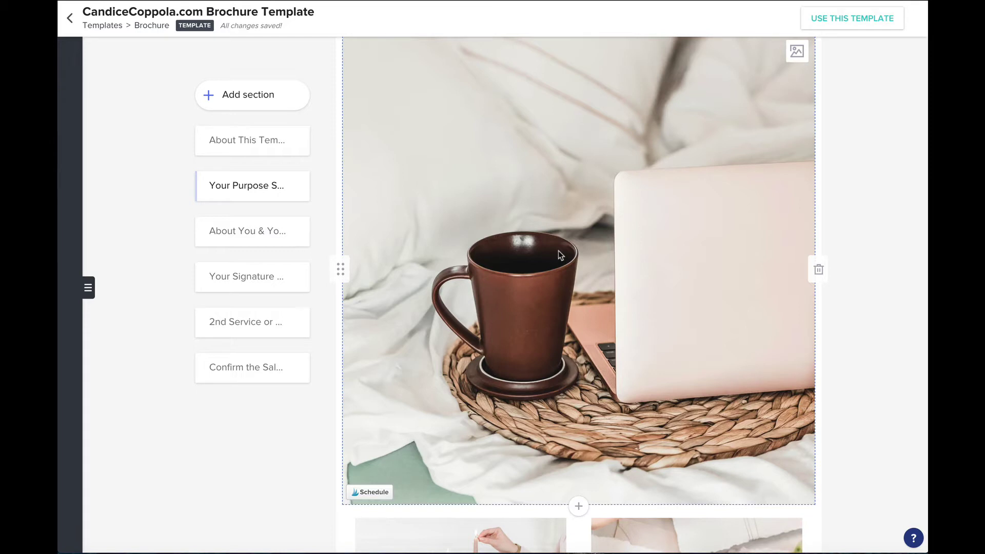
pyautogui.scroll(-1, 558, 255)
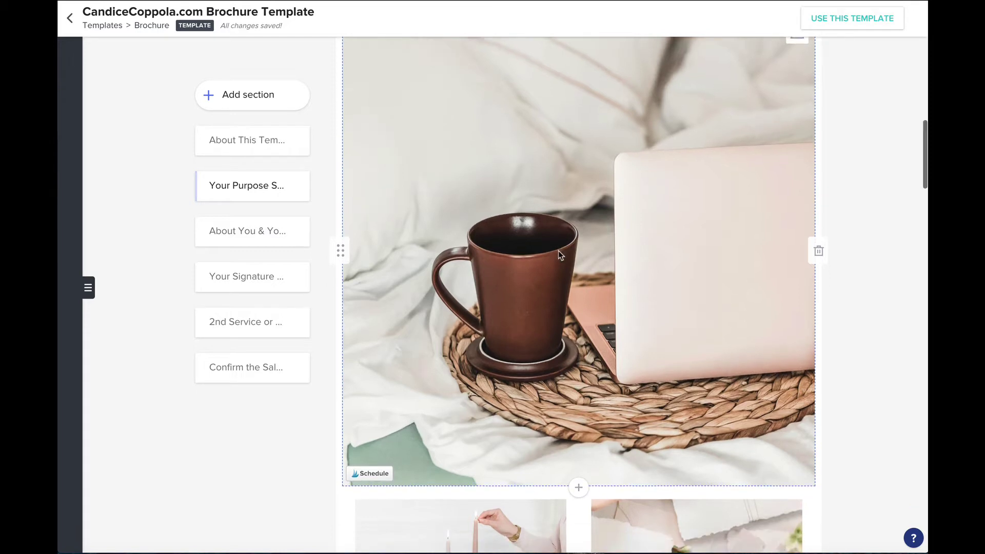
pyautogui.scroll(-1, 558, 253)
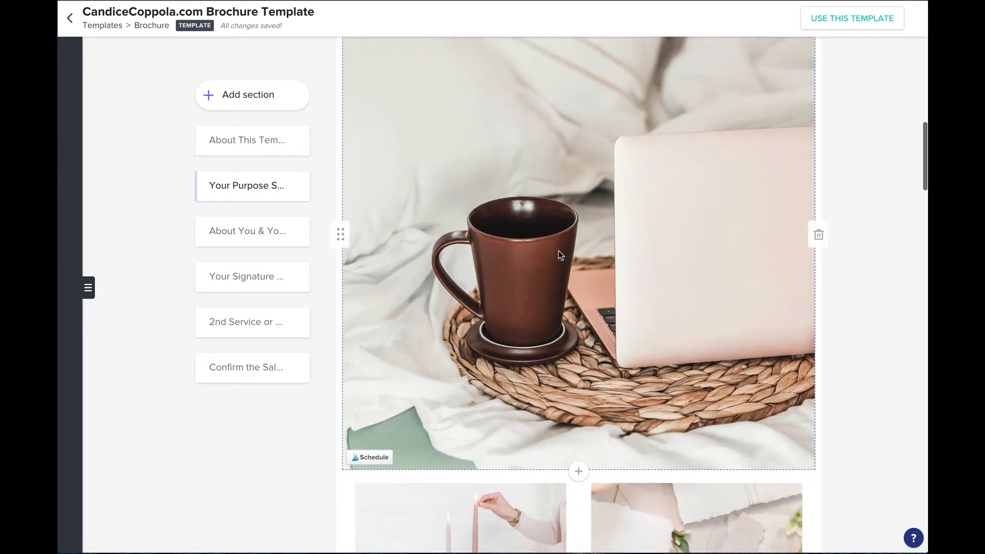
pyautogui.scroll(2, 559, 252)
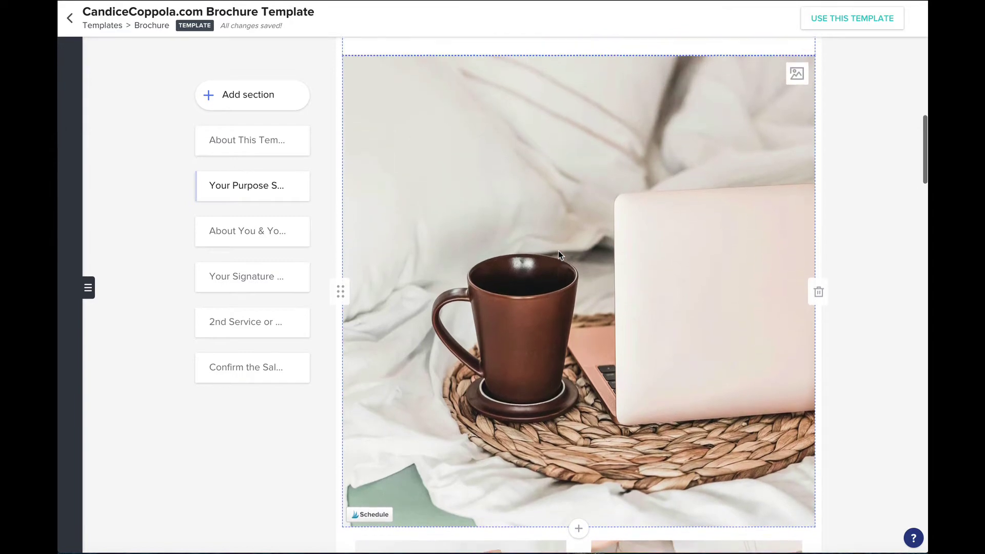
pyautogui.scroll(-1, 559, 252)
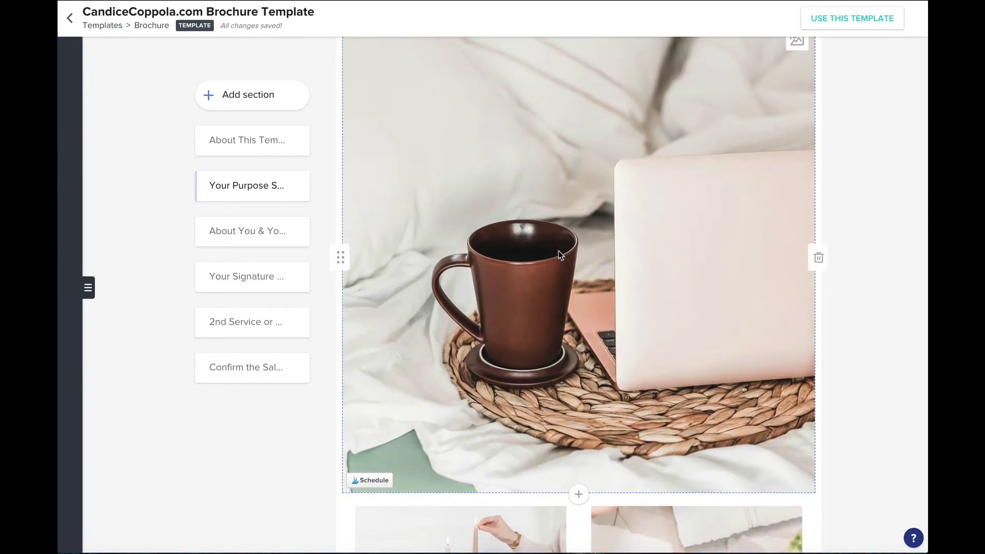
pyautogui.scroll(-1, 559, 255)
pyautogui.scroll(-2, 559, 291)
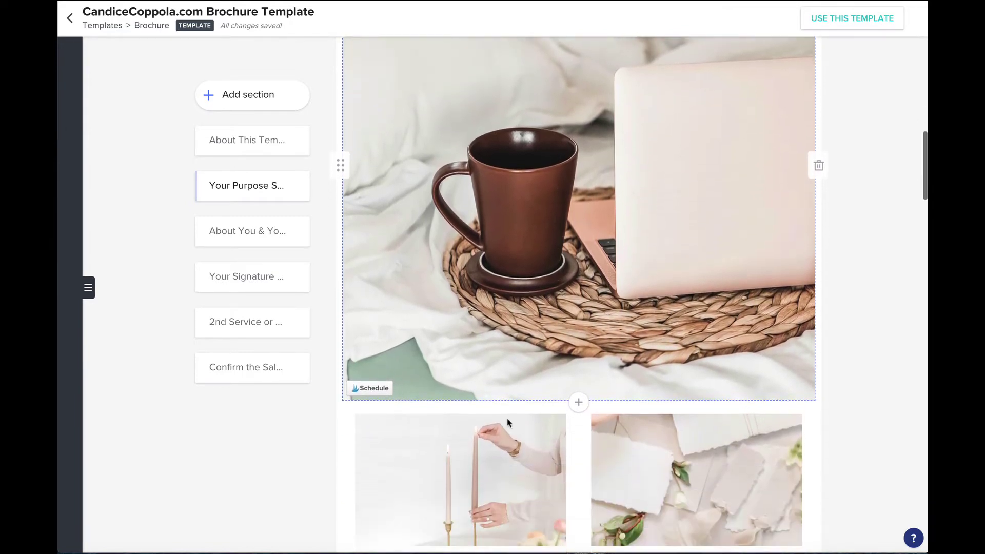
pyautogui.scroll(5, 630, 325)
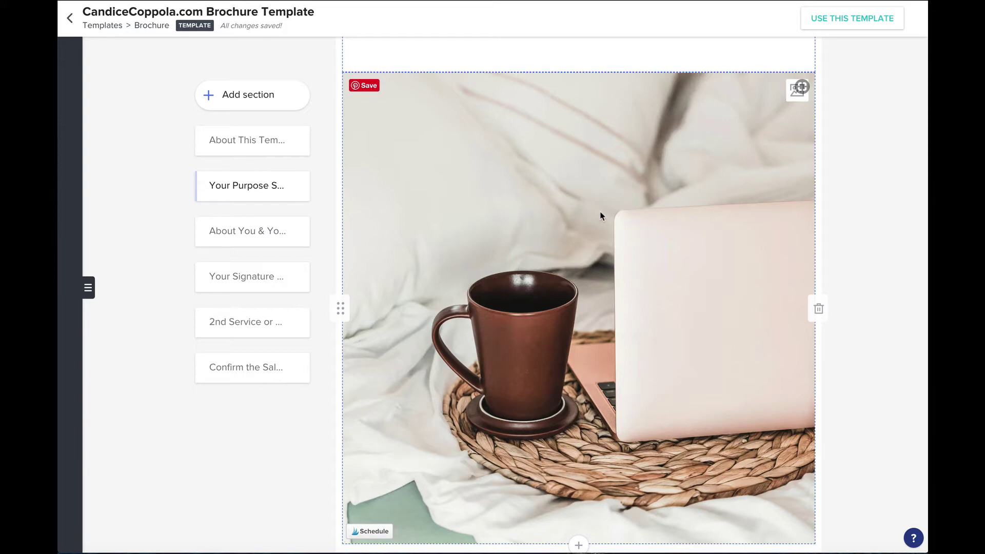
# Step: Compare the large mug and laptop image with the paired candle and stationery images beneath it
pyautogui.scroll(-3, 601, 216)
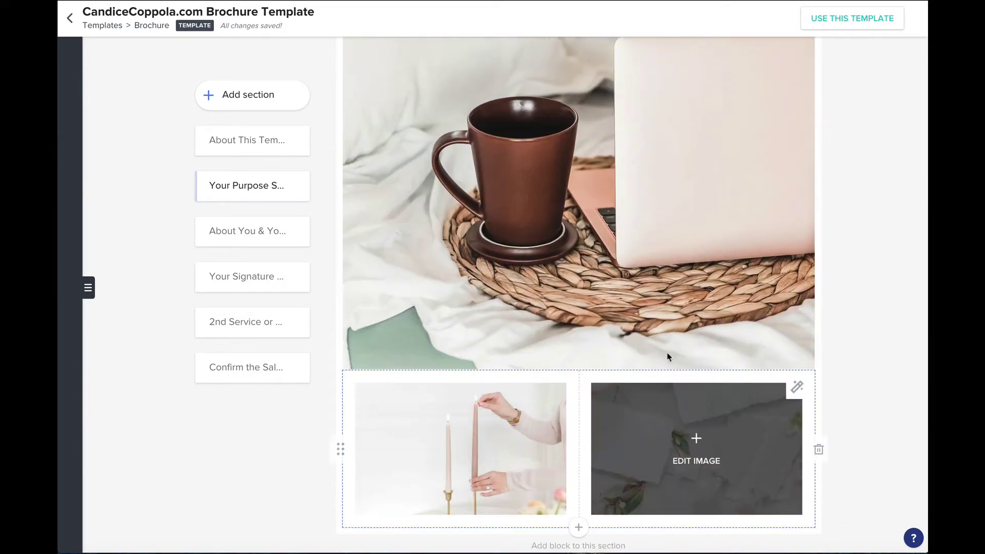
pyautogui.scroll(1, 491, 280)
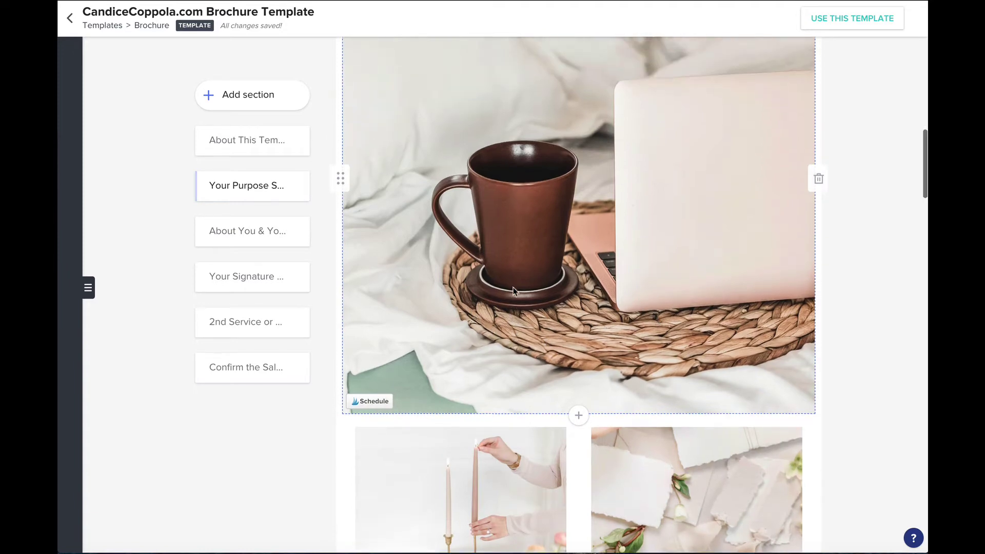
pyautogui.scroll(1, 515, 292)
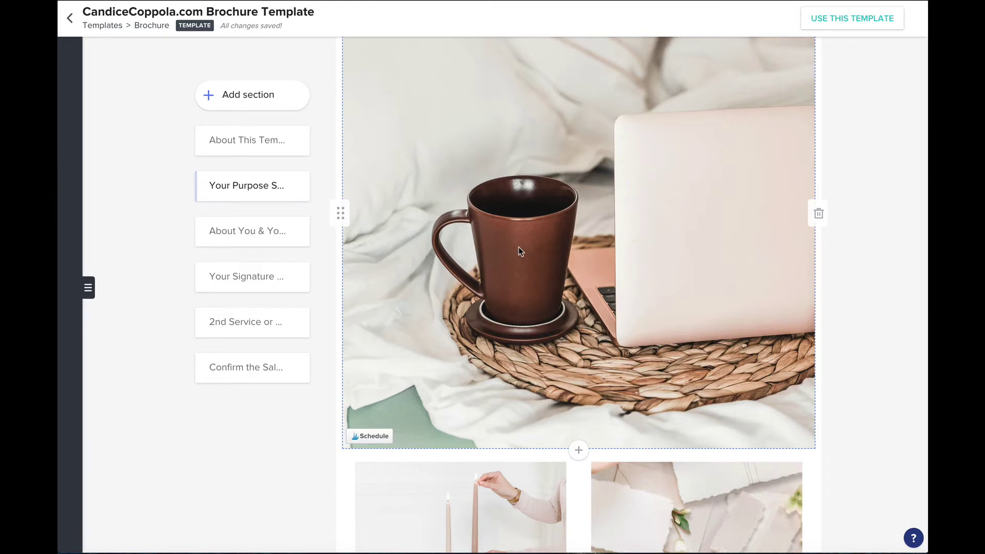
pyautogui.scroll(-1, 519, 248)
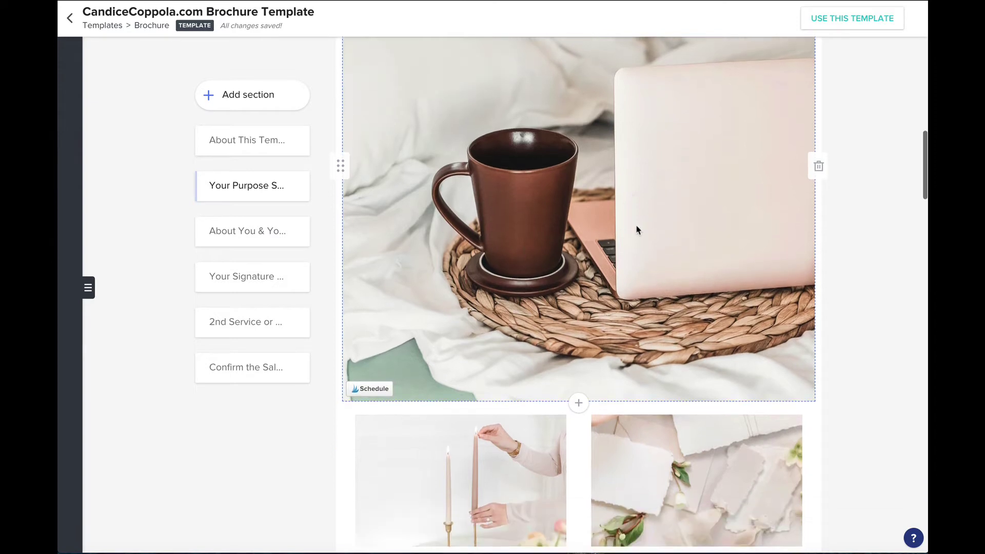
pyautogui.scroll(2, 635, 229)
pyautogui.scroll(1, 631, 230)
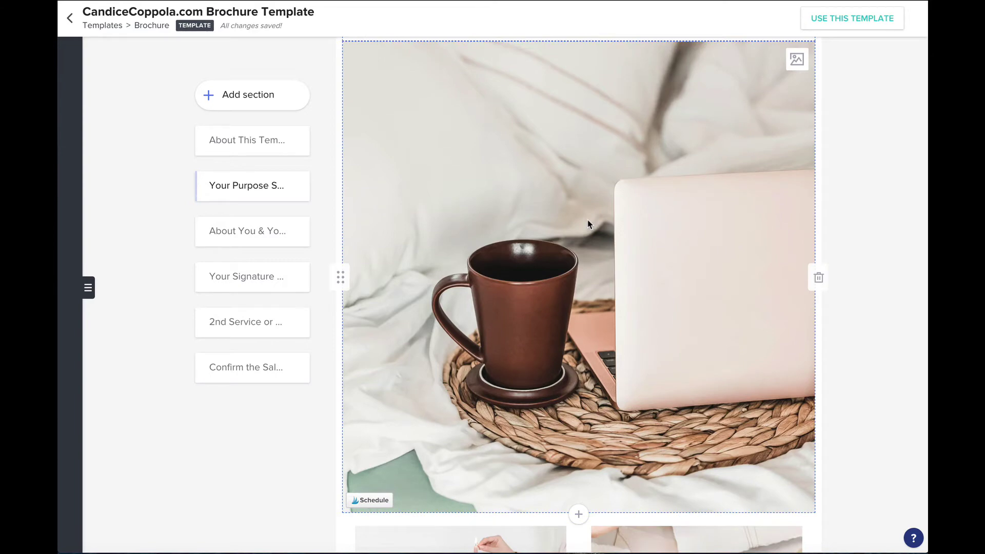
pyautogui.scroll(-3, 588, 224)
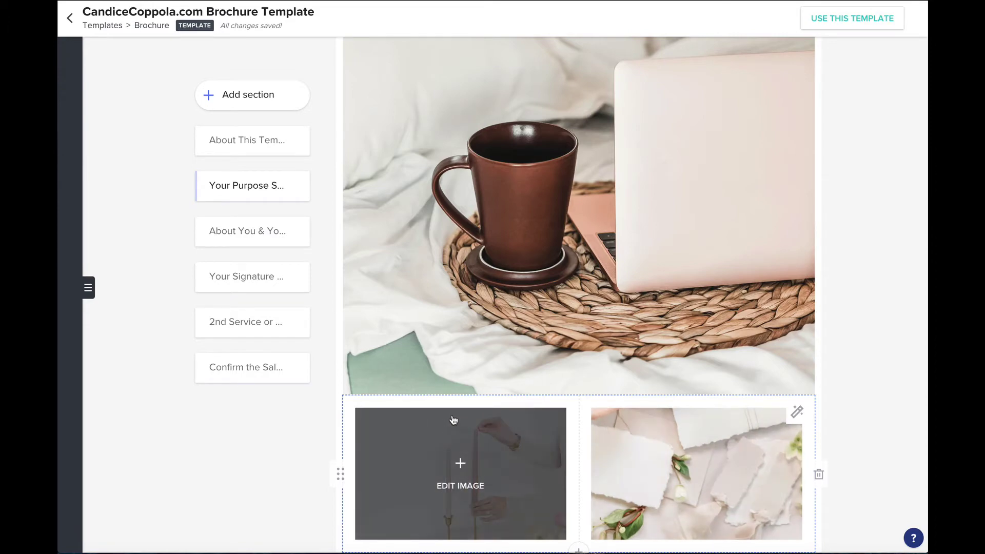
pyautogui.scroll(-2, 481, 372)
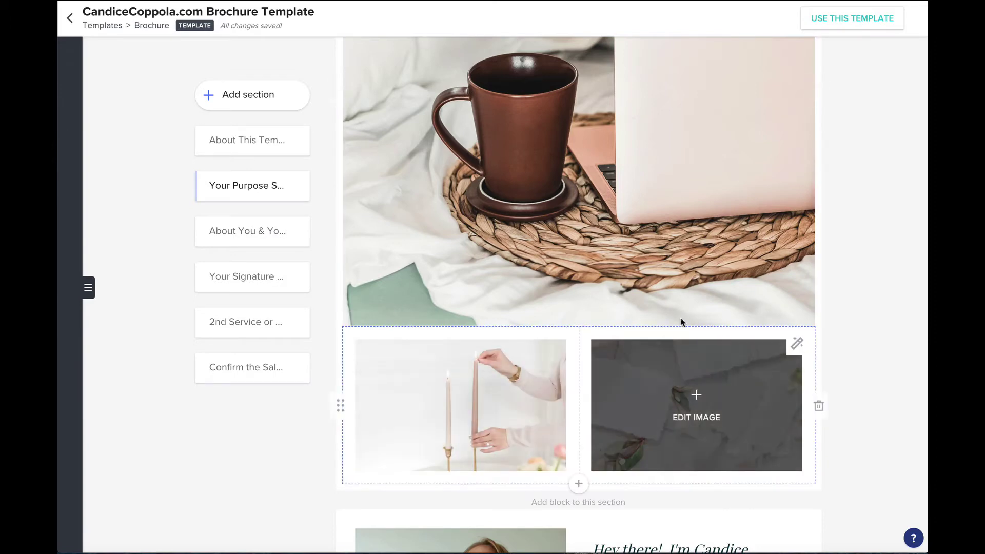
pyautogui.scroll(-2, 485, 318)
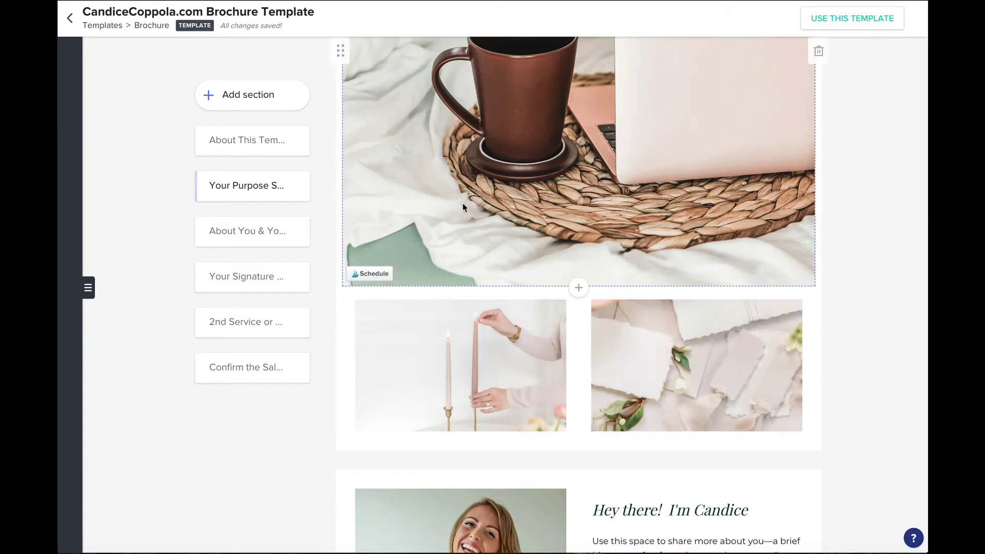
# Step: Review the portrait and introduction in the about-you section, highlighting the whole bio text and deselecting it
pyautogui.scroll(-5, 463, 208)
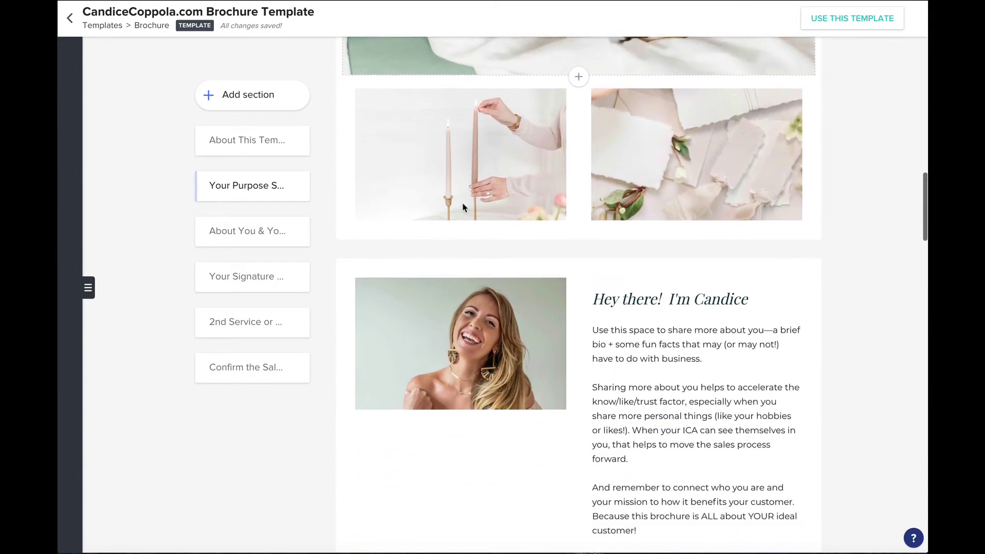
pyautogui.scroll(-3, 463, 207)
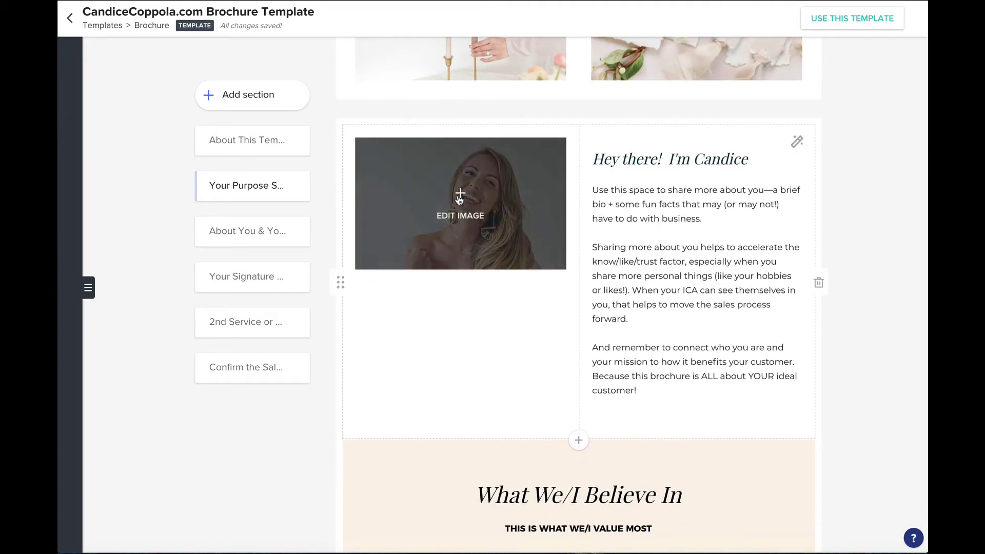
pyautogui.moveTo(594, 159); pyautogui.dragTo(688, 390)
pyautogui.click(677, 297)
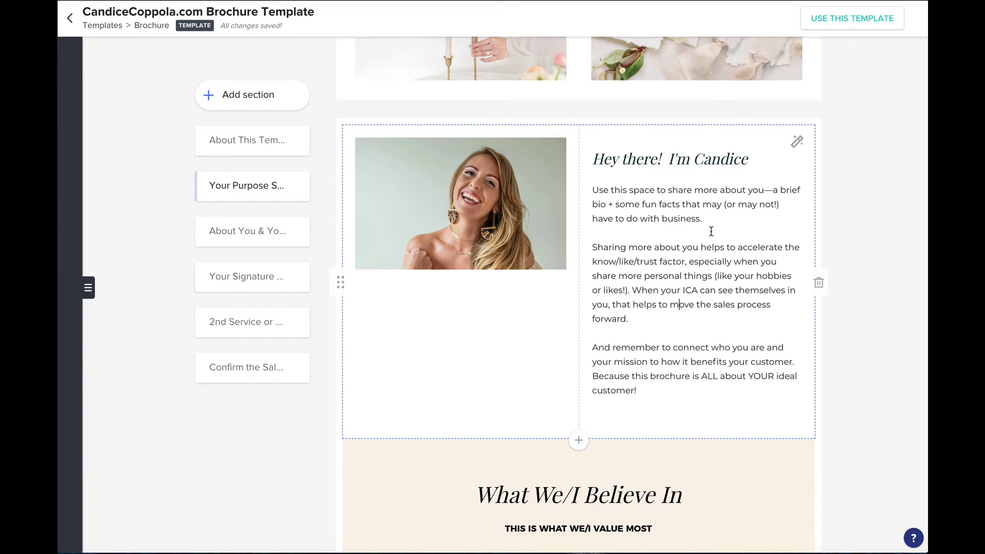
# Step: Highlight the bio's second paragraph about sharing personal things, deselect it, and read the remaining bio text
pyautogui.scroll(-3, 706, 229)
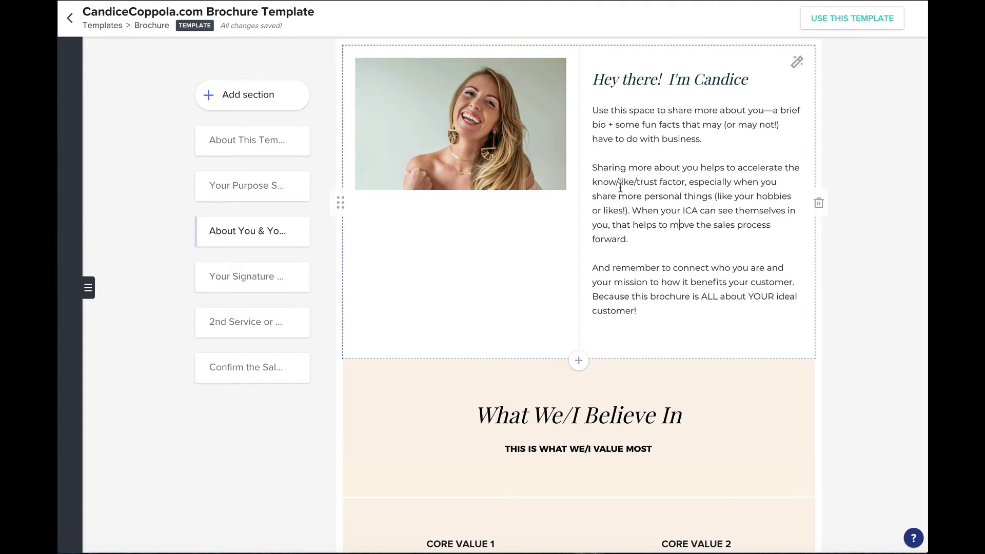
pyautogui.moveTo(595, 169); pyautogui.dragTo(676, 237)
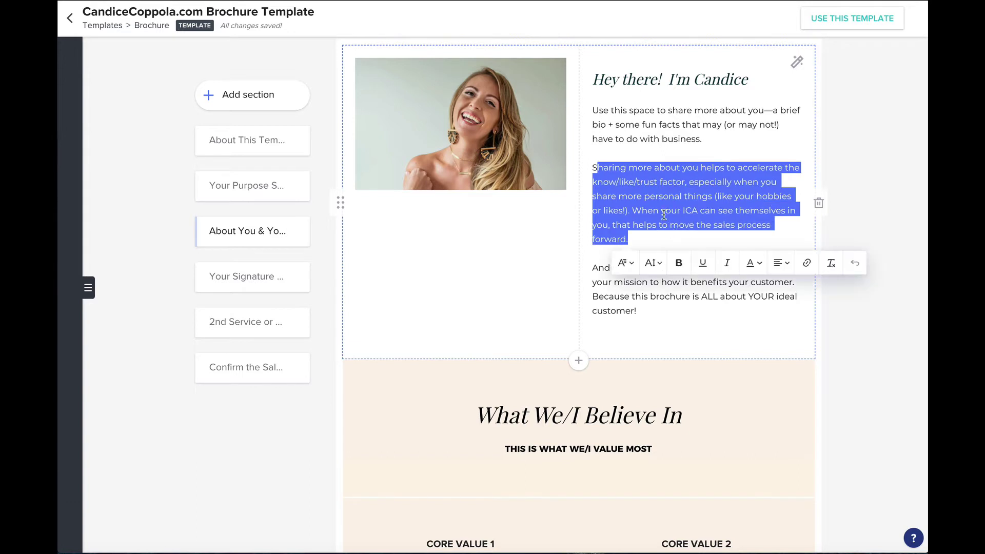
pyautogui.click(663, 215)
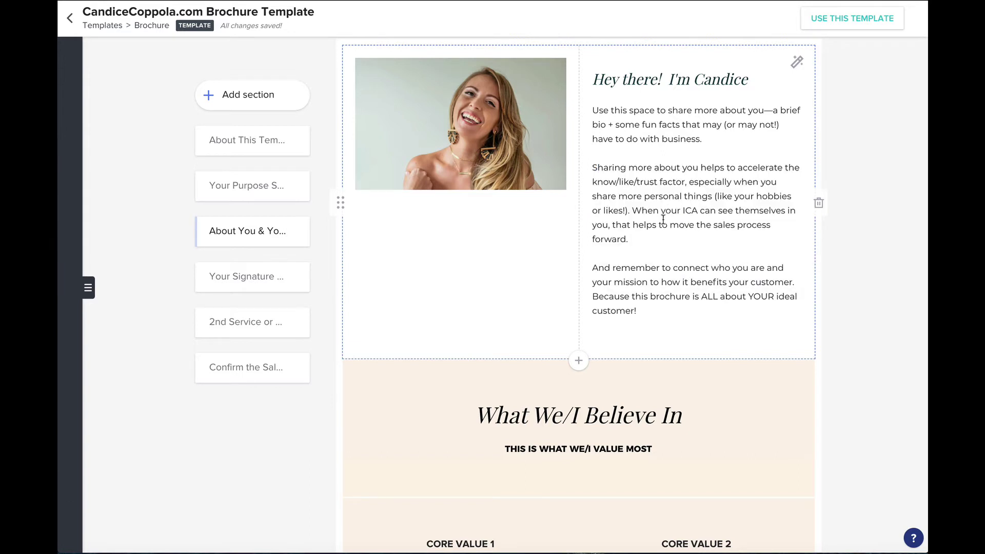
pyautogui.scroll(-1, 678, 225)
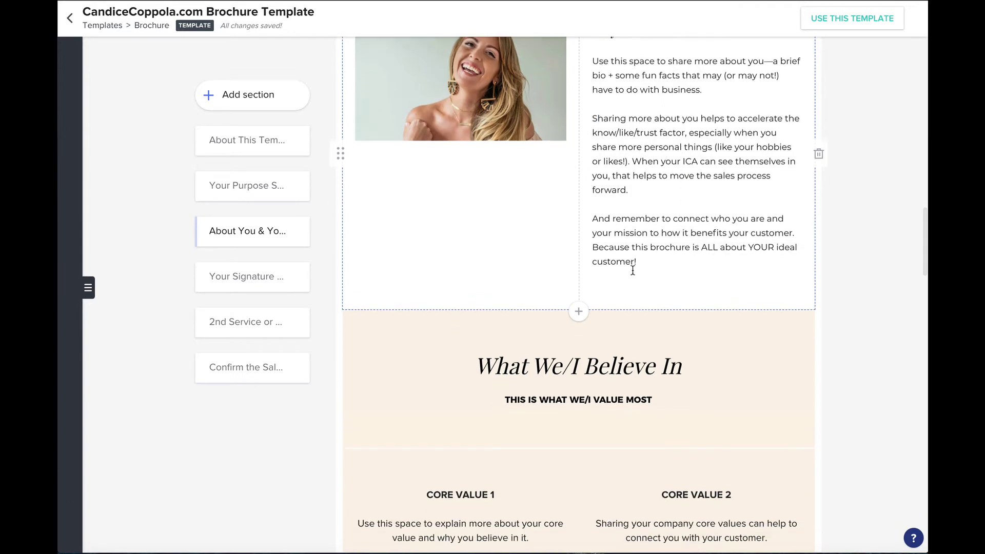
pyautogui.scroll(1, 648, 267)
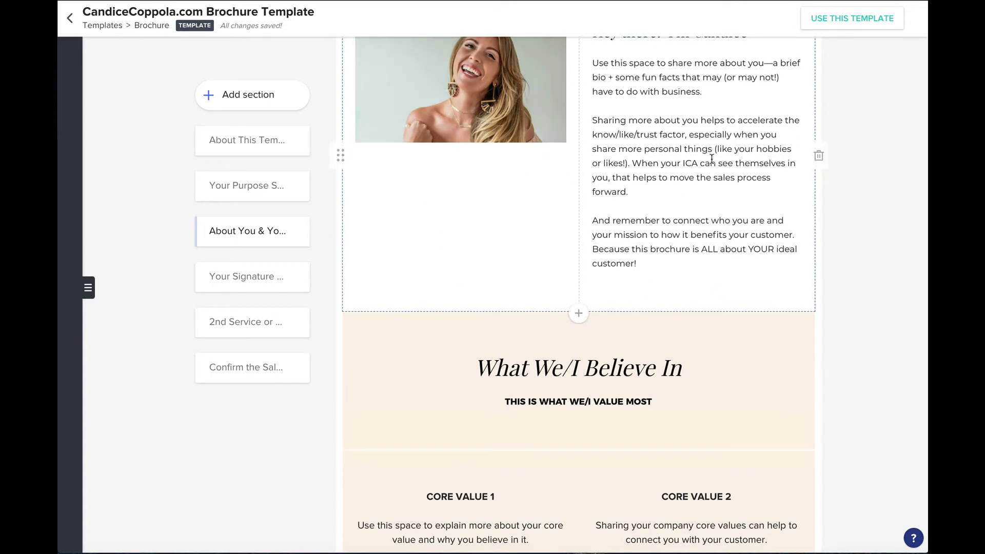
# Step: Review the beige beliefs block, highlighting its "What We/I Believe In" heading twice and deselecting it
pyautogui.scroll(-3, 716, 159)
pyautogui.scroll(-1, 712, 163)
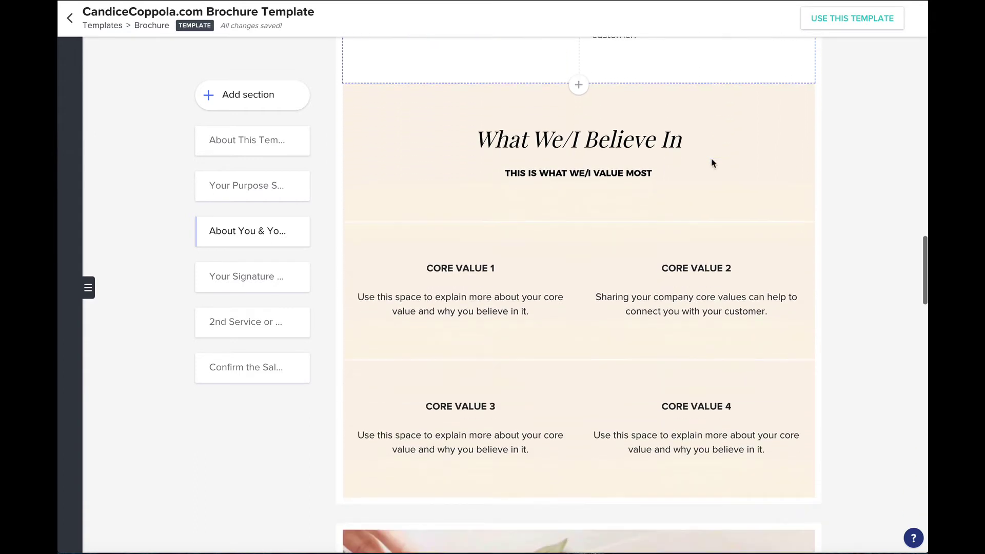
pyautogui.moveTo(474, 140); pyautogui.dragTo(694, 137)
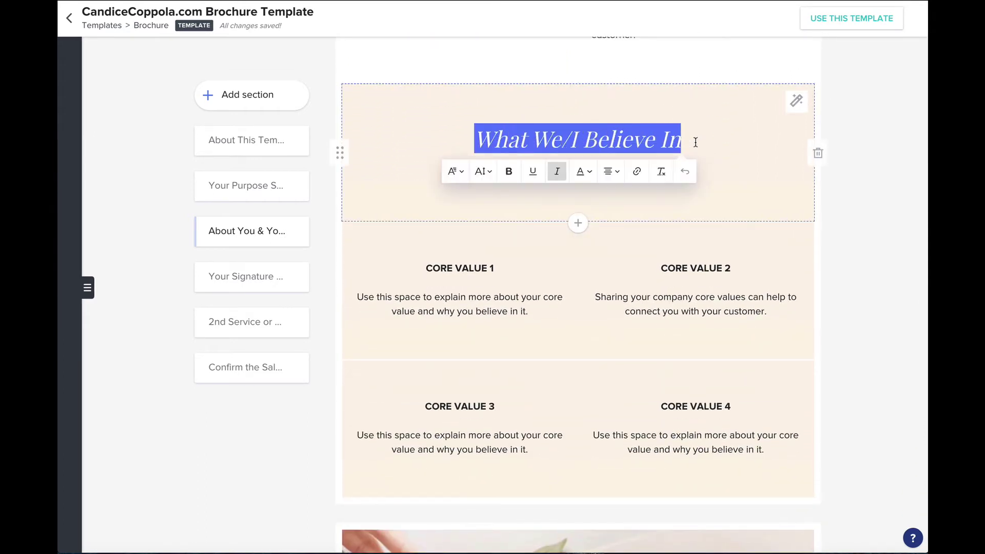
pyautogui.click(586, 136)
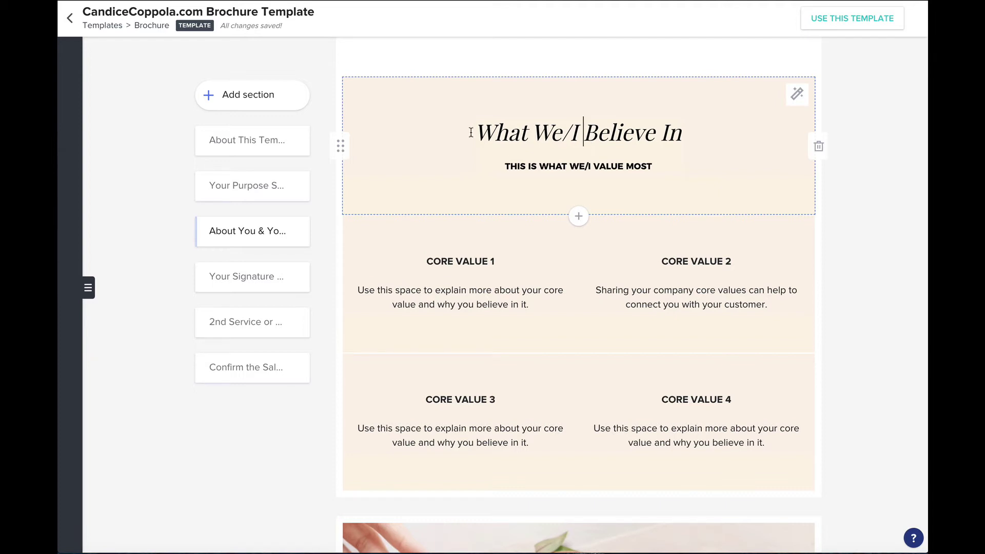
pyautogui.moveTo(470, 135); pyautogui.dragTo(689, 139)
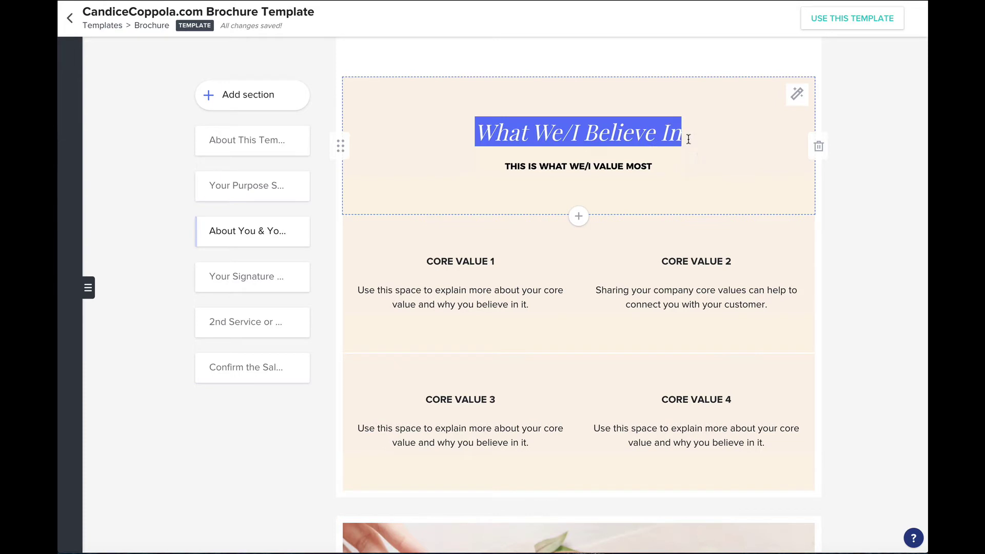
pyautogui.click(579, 126)
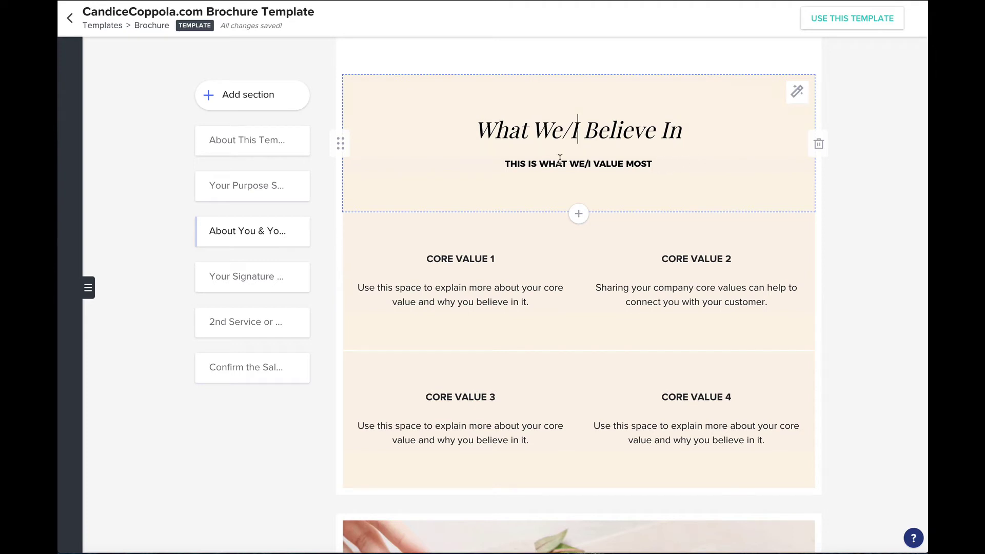
# Step: Examine the four core value text blocks under the beliefs heading, placing the cursor in several of them
pyautogui.scroll(-1, 615, 161)
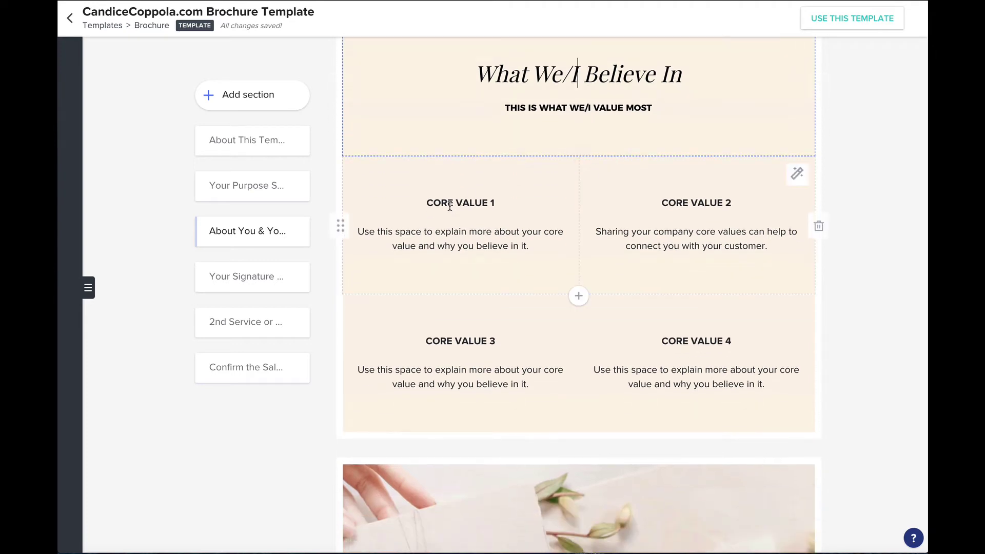
pyautogui.click(598, 204)
pyautogui.click(682, 341)
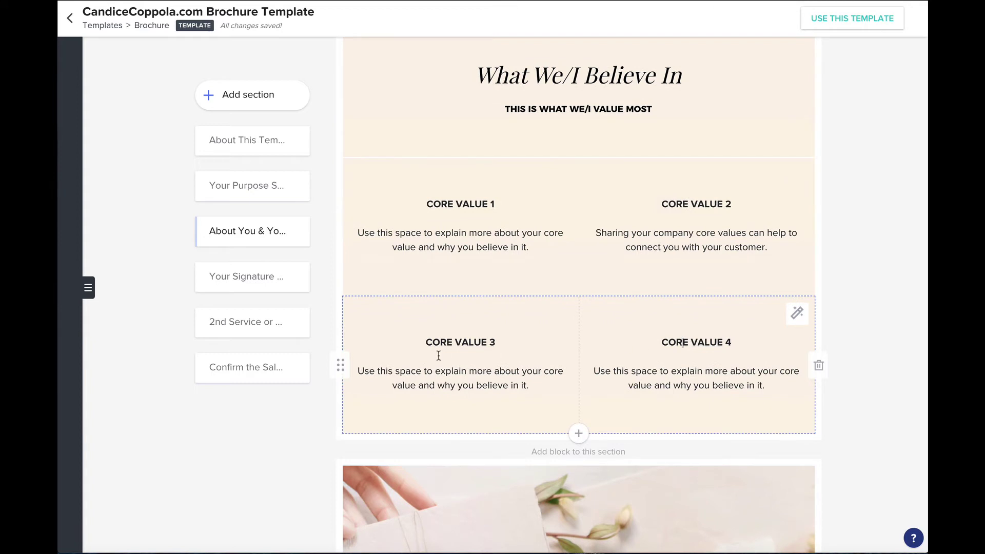
pyautogui.click(441, 343)
pyautogui.scroll(-2, 493, 339)
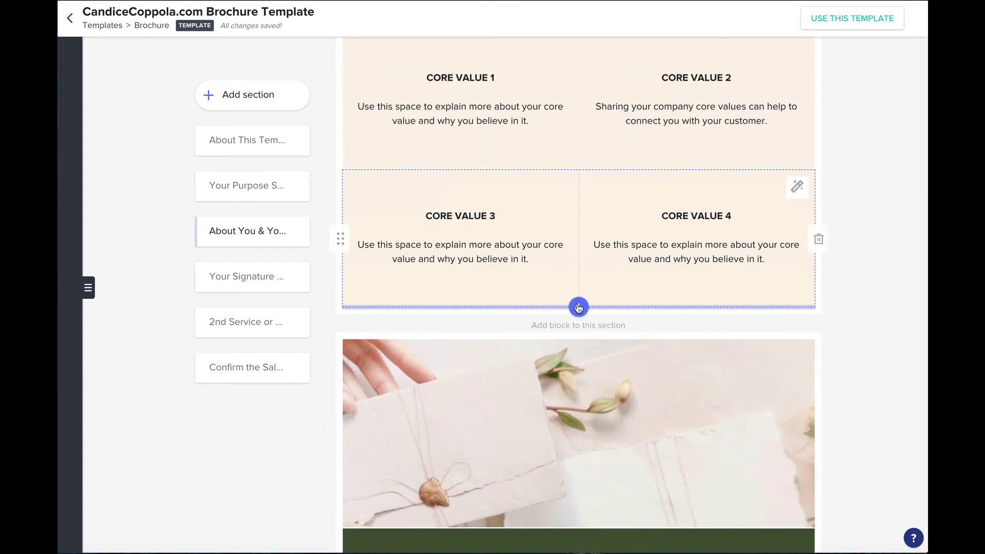
pyautogui.scroll(4, 642, 256)
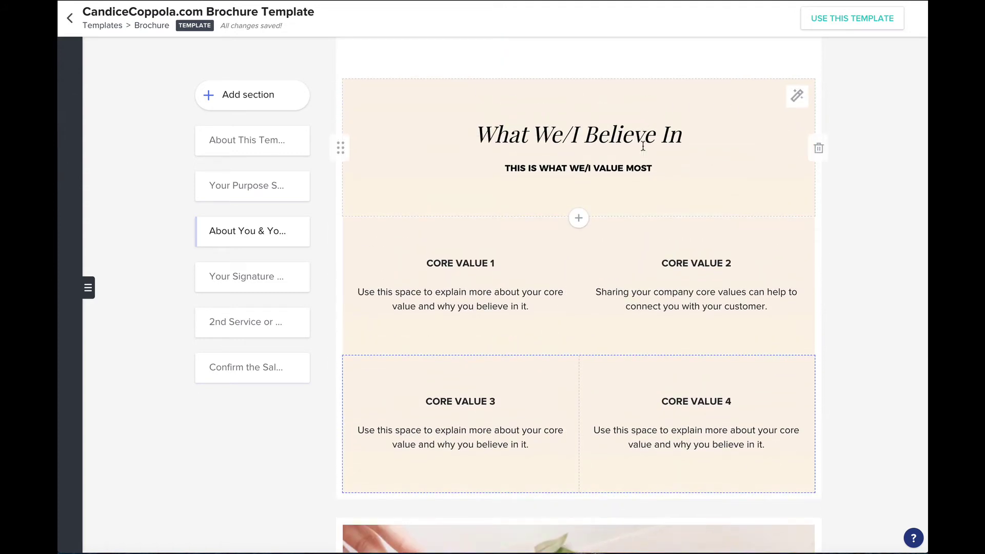
pyautogui.scroll(-1, 616, 164)
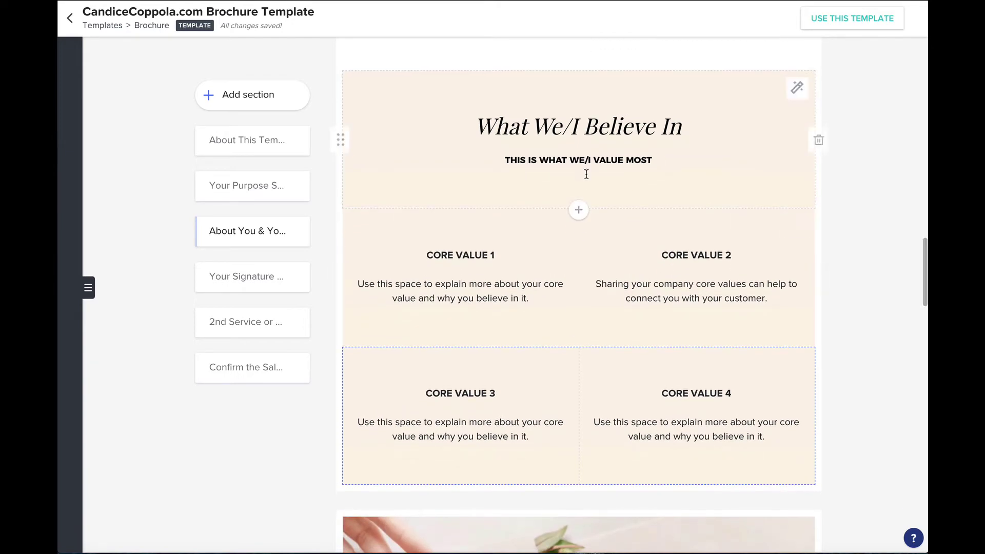
# Step: Review the signature service image and green block, highlighting its service name heading and added message line, and deselecting them
pyautogui.scroll(-8, 549, 222)
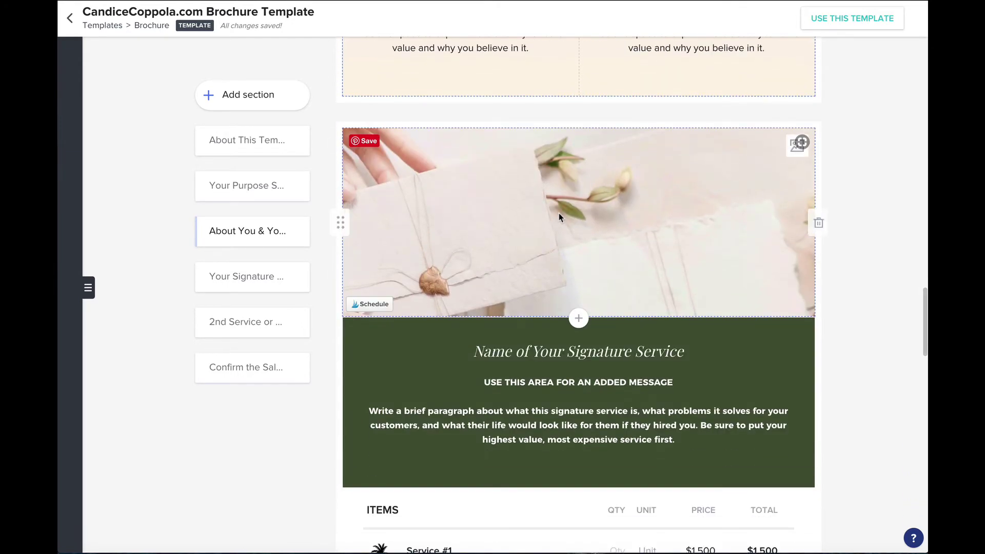
pyautogui.scroll(1, 579, 170)
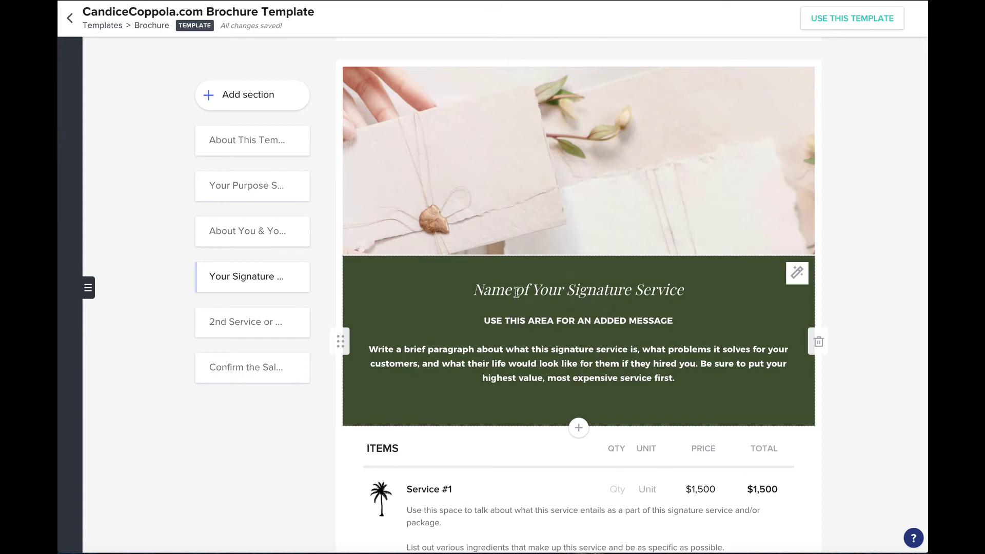
pyautogui.scroll(-1, 516, 292)
pyautogui.moveTo(471, 272); pyautogui.dragTo(662, 281)
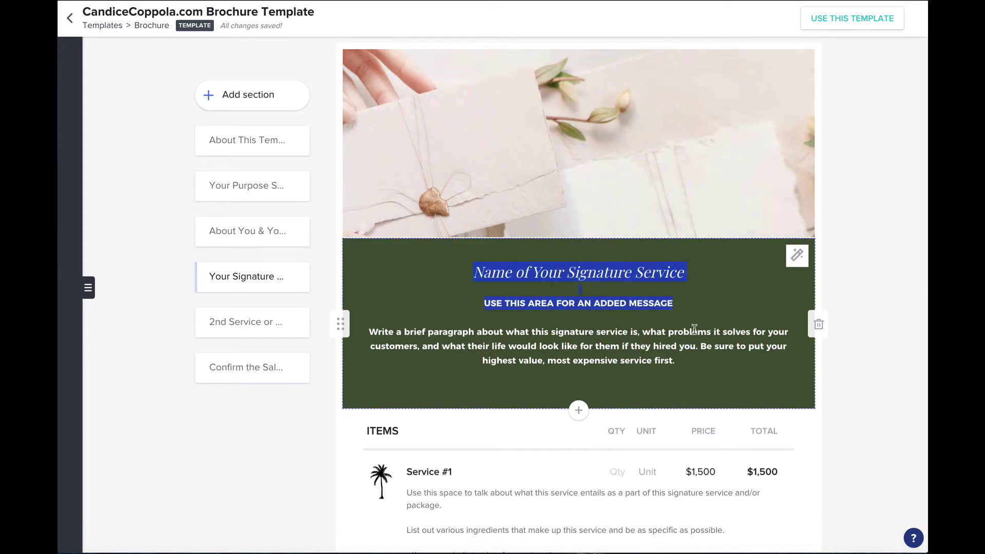
pyautogui.moveTo(694, 369); pyautogui.dragTo(693, 368)
pyautogui.click(694, 268)
pyautogui.moveTo(598, 267); pyautogui.dragTo(487, 267)
pyautogui.click(696, 293)
pyautogui.moveTo(491, 305); pyautogui.dragTo(481, 304)
pyautogui.click(699, 358)
# Step: Highlight part of the signature service's descriptive paragraph about customers' lives after hiring, and deselect it
pyautogui.scroll(-1, 700, 334)
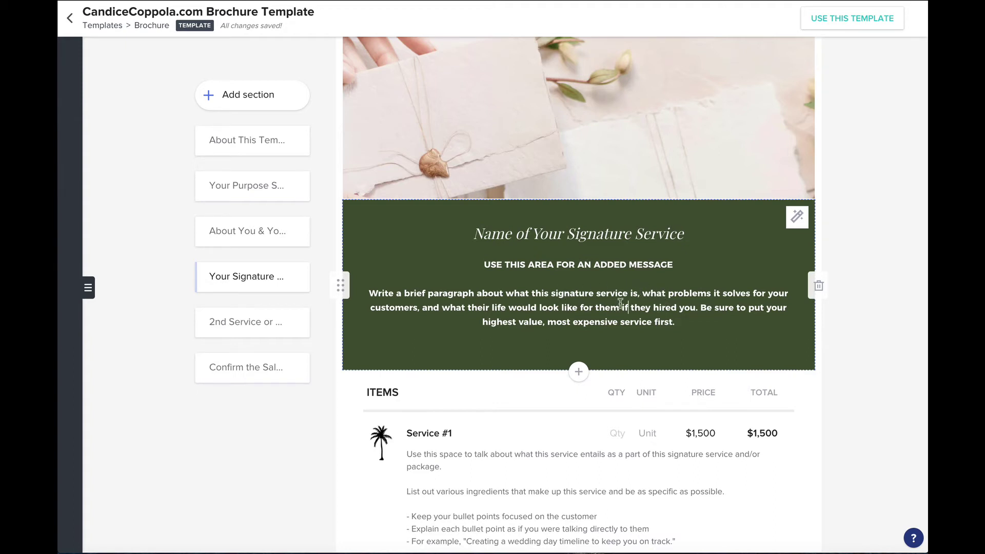
pyautogui.moveTo(694, 306); pyautogui.dragTo(422, 307)
pyautogui.click(705, 319)
pyautogui.scroll(-1, 706, 318)
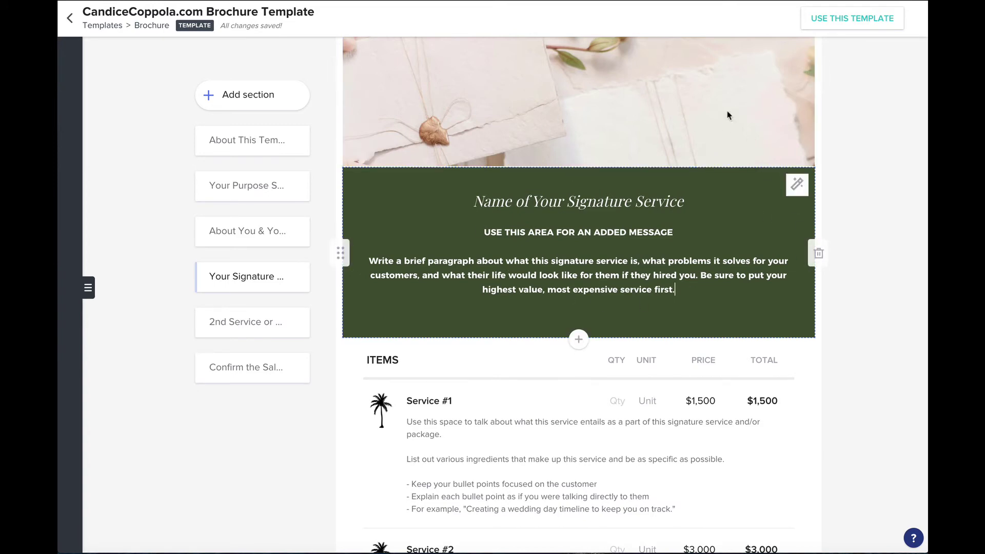
# Step: Review the signature service's item list, highlighting the "Service #1" title and examining its palm tree image
pyautogui.scroll(-5, 425, 167)
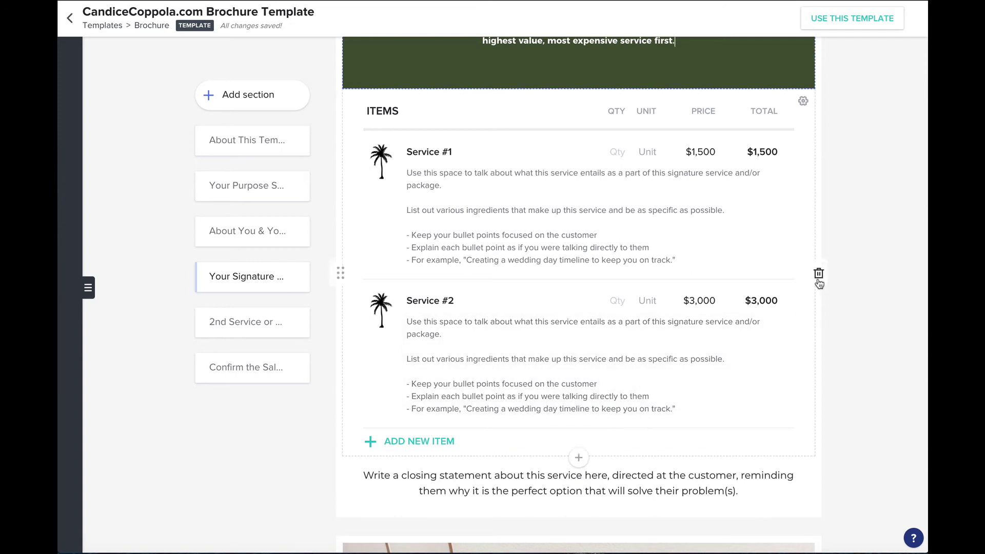
pyautogui.tripleClick(465, 155)
pyautogui.click(496, 155)
pyautogui.moveTo(529, 154); pyautogui.dragTo(399, 157)
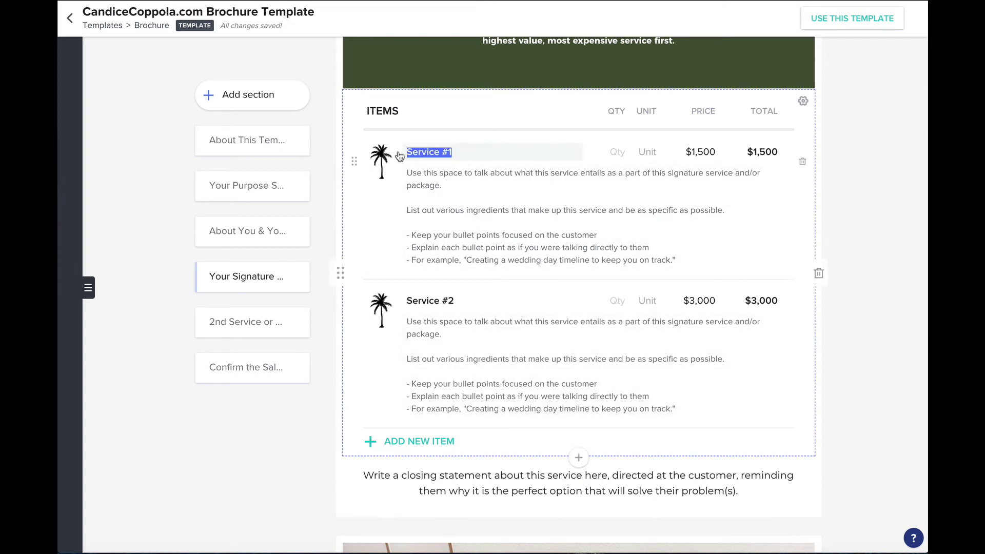
pyautogui.moveTo(385, 161)
# Step: Highlight the opening sentence of the Service #1 description about what the service entails, and deselect it
pyautogui.click(586, 199)
pyautogui.click(567, 193)
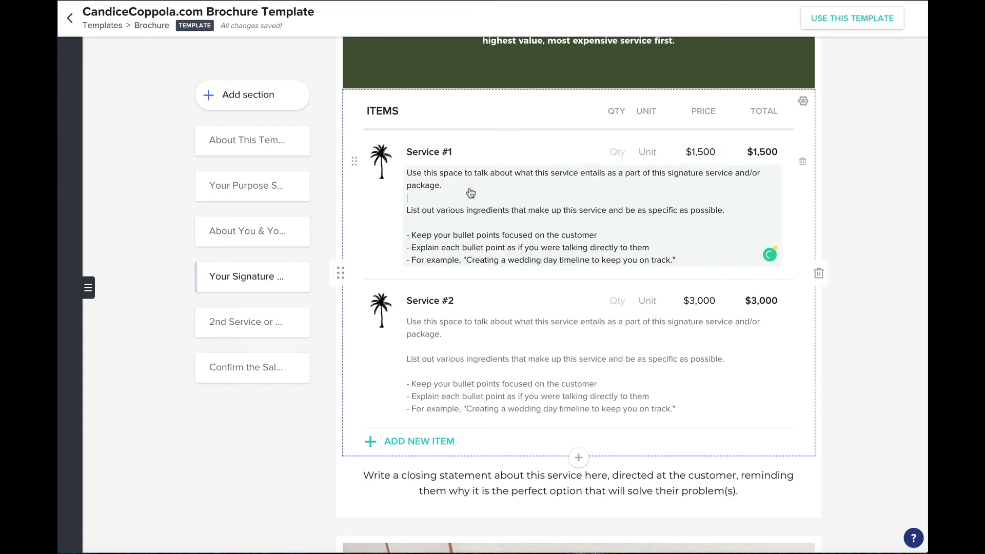
pyautogui.keyDown('shift'); pyautogui.click(417, 173); pyautogui.keyUp('shift')
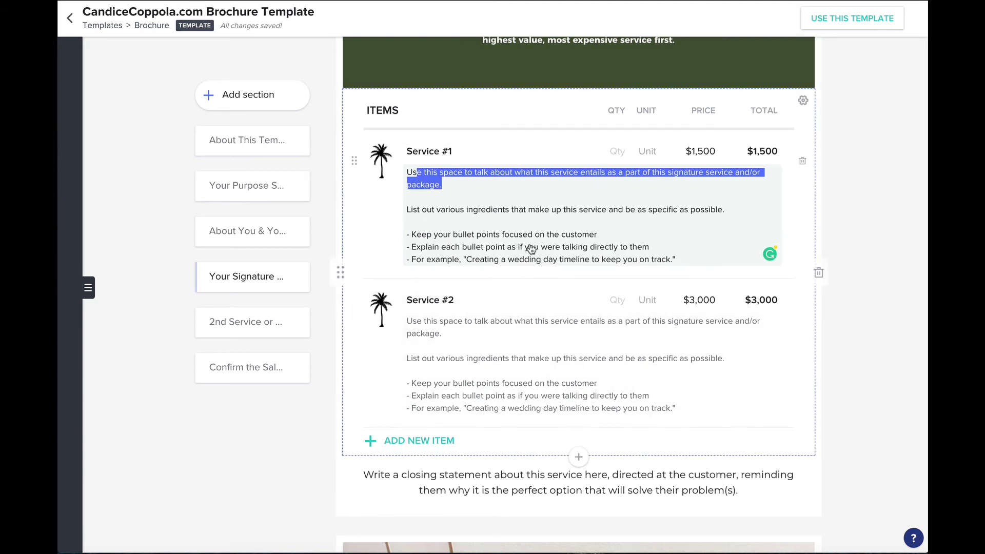
pyautogui.click(446, 213)
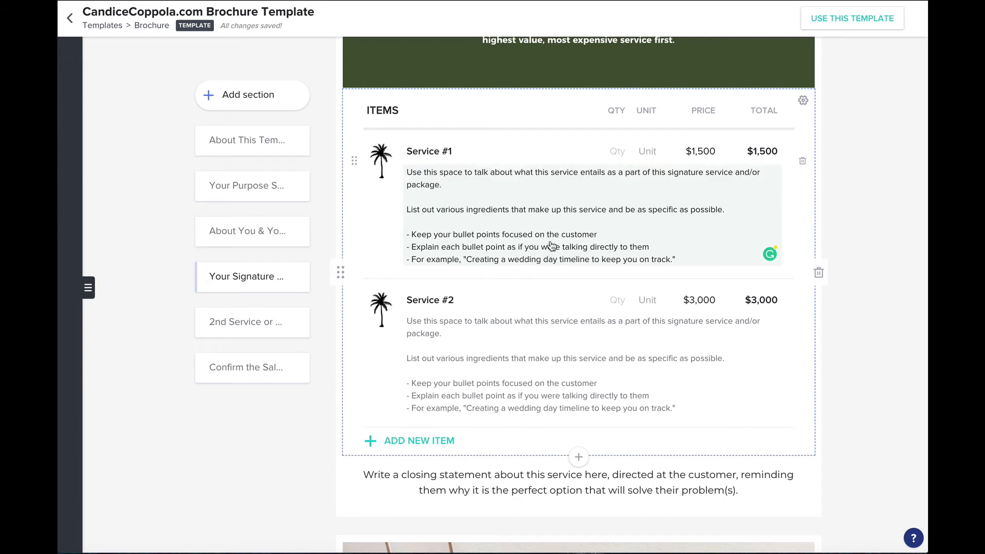
# Step: Highlight the three bullet points in the Service #1 description, compare them with Service #2, and deselect them
pyautogui.scroll(-2, 551, 246)
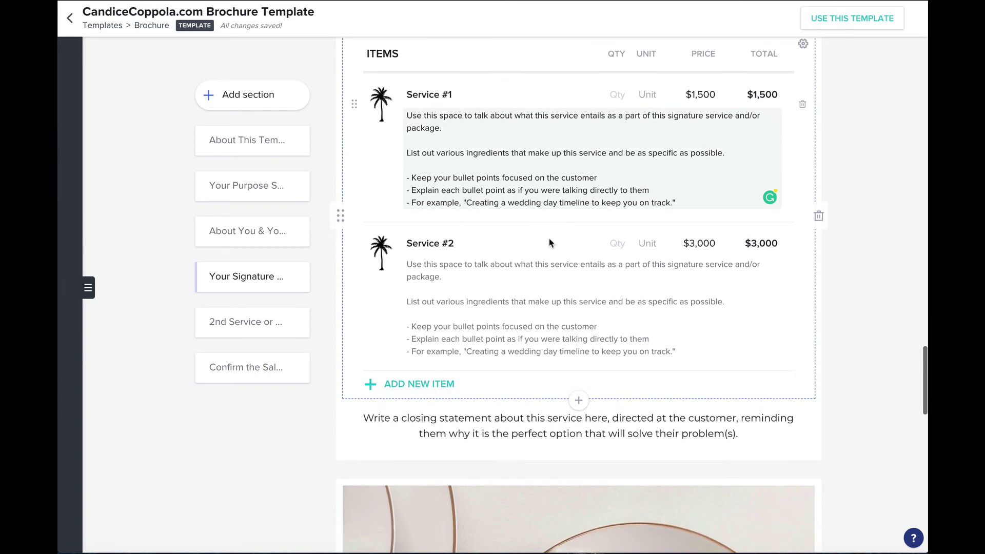
pyautogui.moveTo(676, 203); pyautogui.dragTo(404, 184)
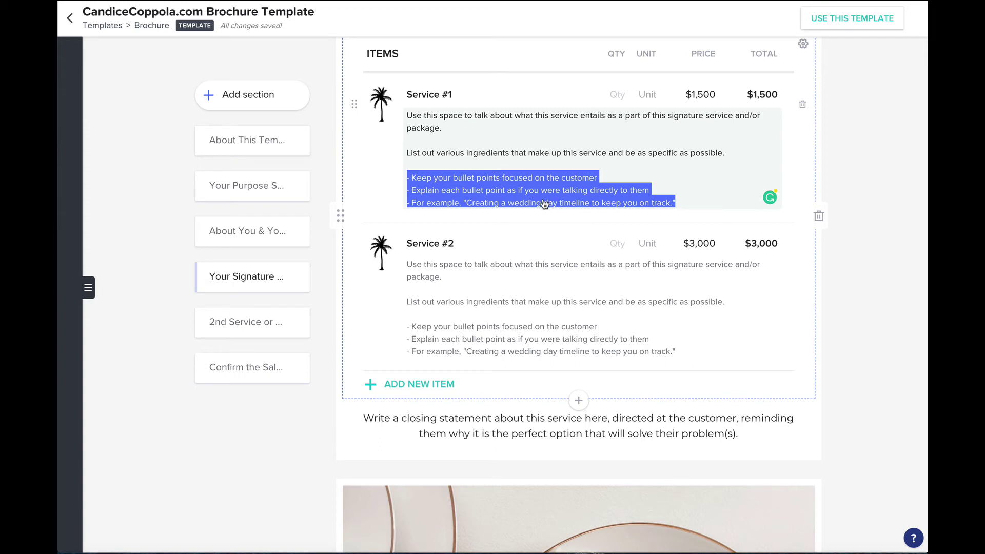
pyautogui.scroll(-3, 544, 204)
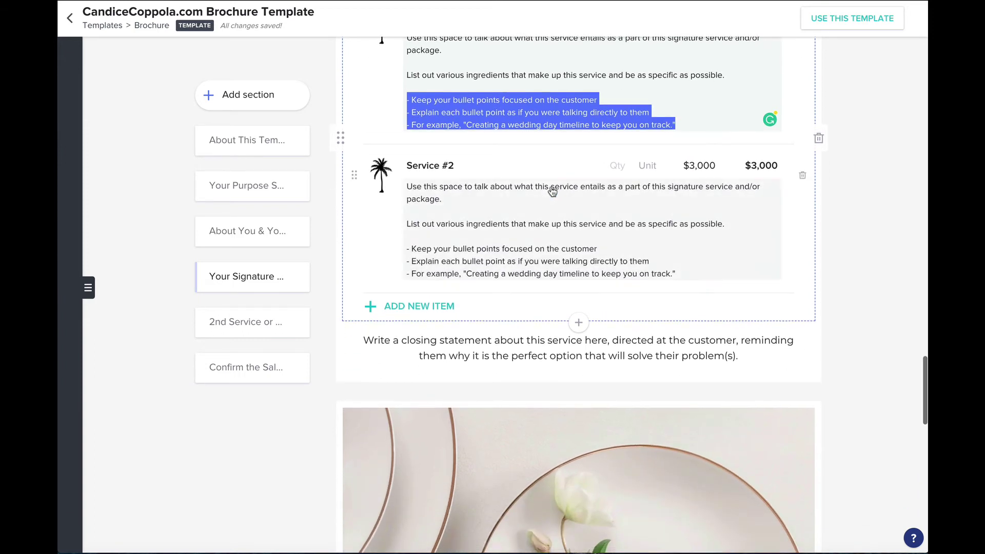
pyautogui.scroll(3, 527, 239)
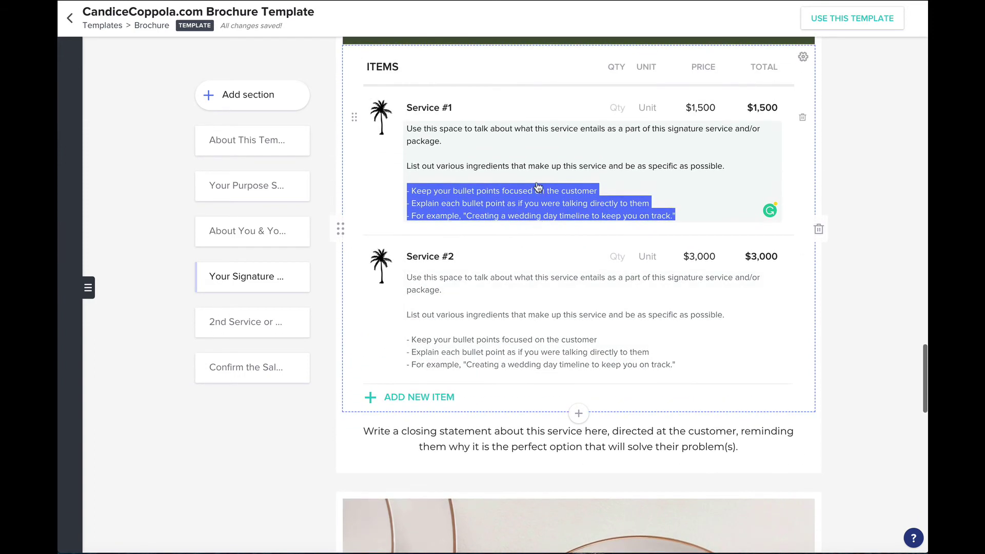
pyautogui.click(538, 186)
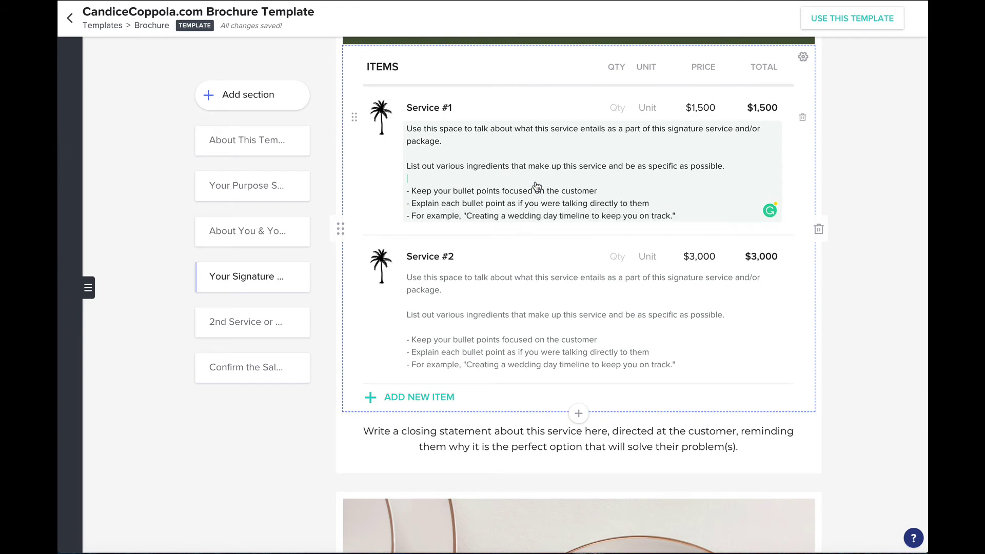
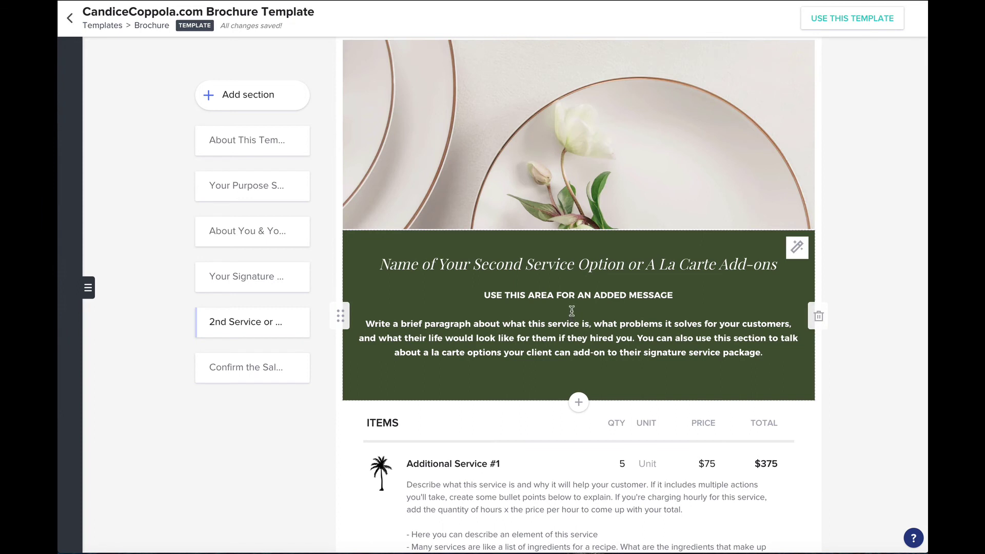
# Step: Review the second service or a la carte add-ons block, highlighting its added message and description and deselecting them
pyautogui.scroll(-1, 575, 302)
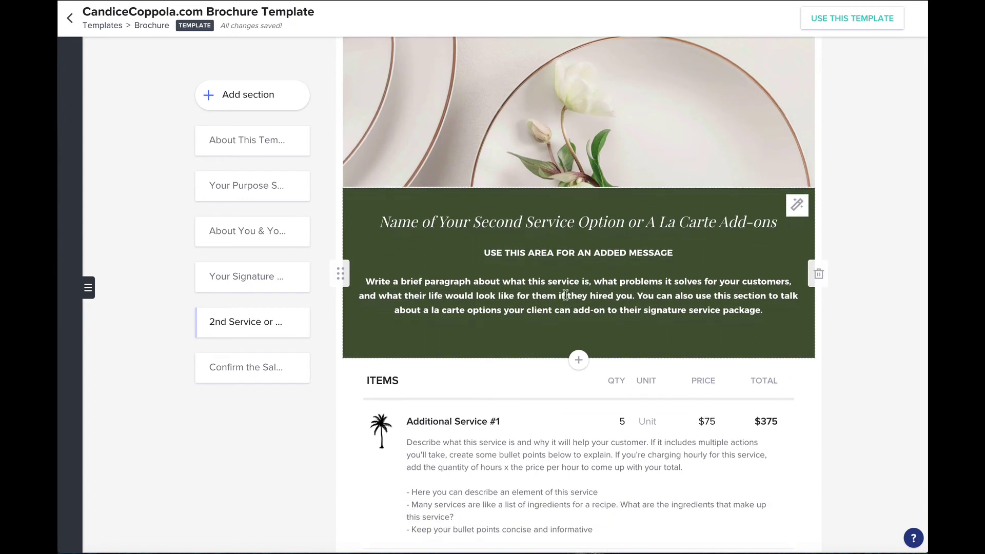
pyautogui.moveTo(472, 250); pyautogui.dragTo(764, 323)
pyautogui.click(681, 296)
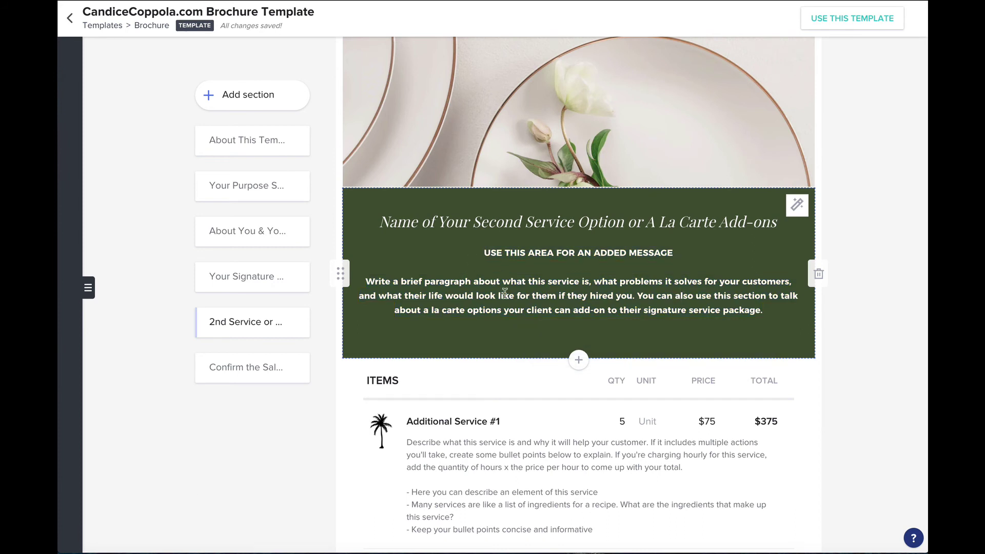
# Step: Examine the additional service and a la carte items, including their descriptions, prices and per-item delete options
pyautogui.scroll(-3, 508, 290)
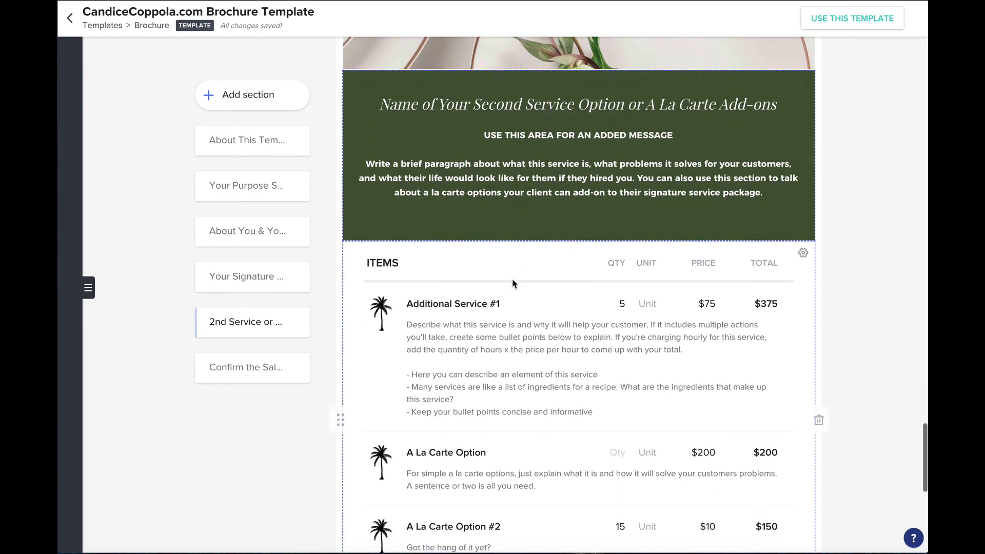
pyautogui.scroll(-2, 513, 284)
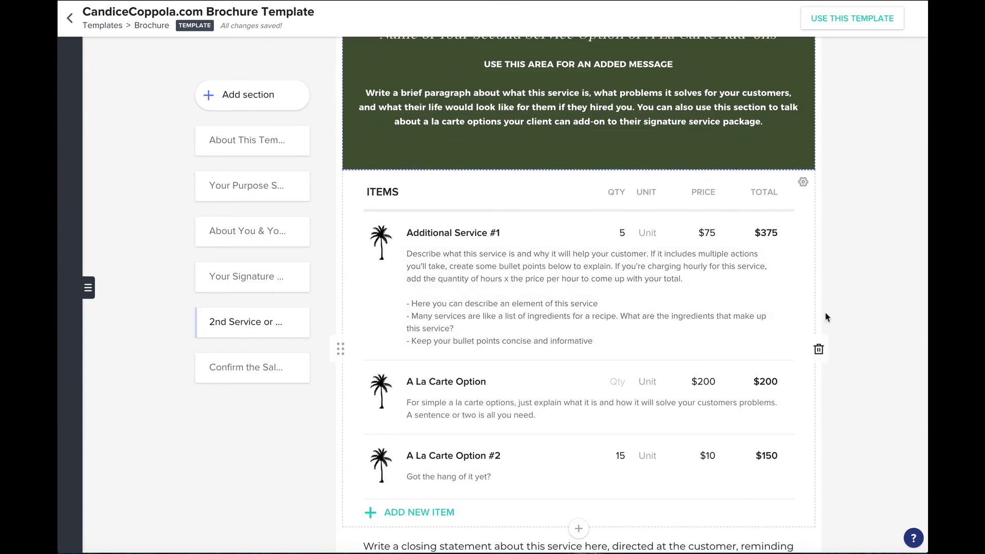
pyautogui.moveTo(808, 396)
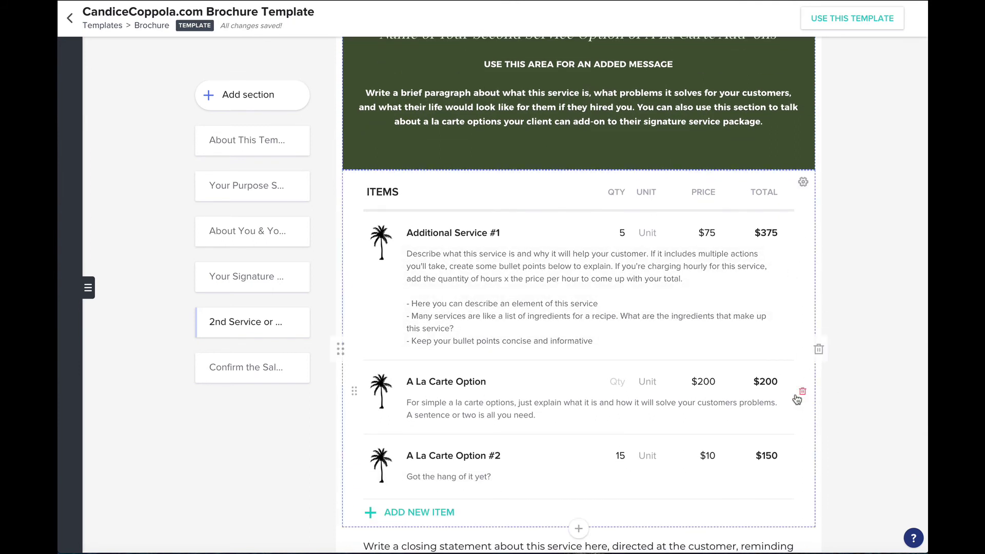
pyautogui.moveTo(804, 245)
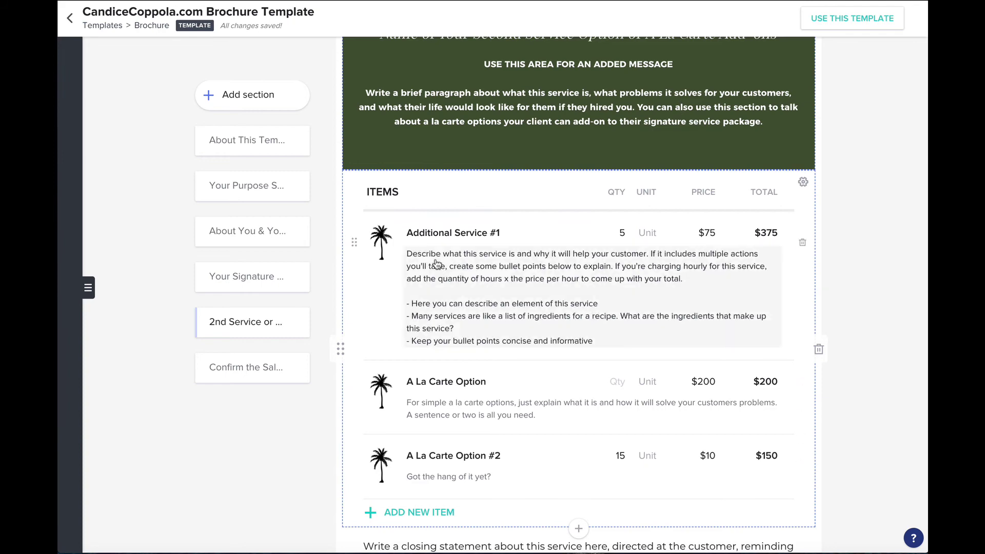
pyautogui.scroll(-1, 568, 307)
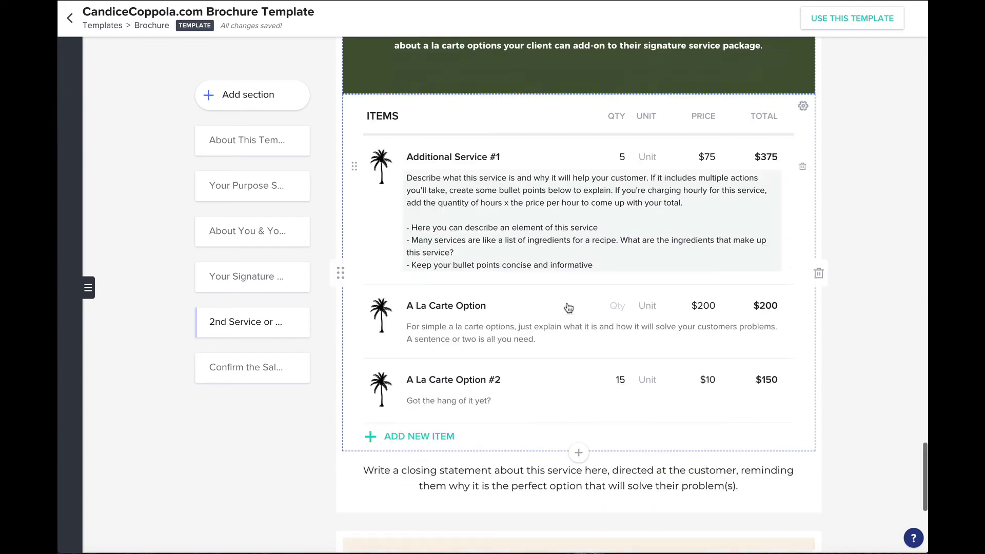
# Step: Review the closing sale section, highlighting its "Write a juicy headline" heading several times and deselecting it
pyautogui.scroll(-5, 569, 308)
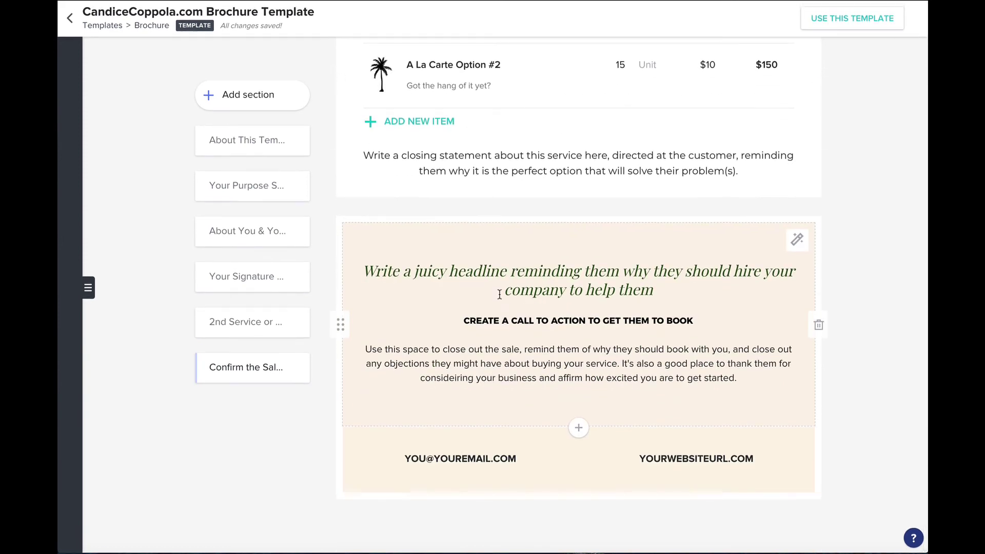
pyautogui.moveTo(361, 268); pyautogui.dragTo(502, 272)
pyautogui.click(568, 266)
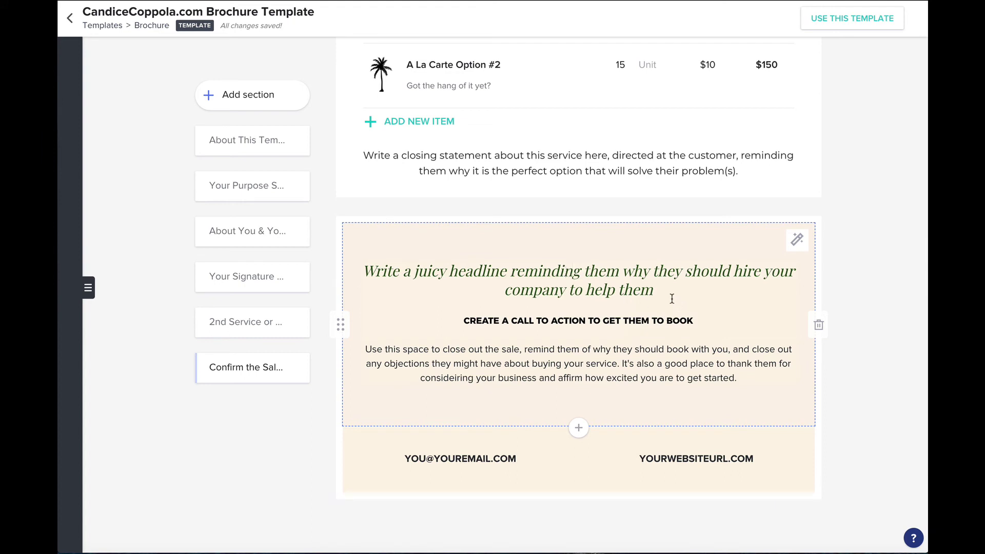
pyautogui.moveTo(673, 299); pyautogui.dragTo(362, 269)
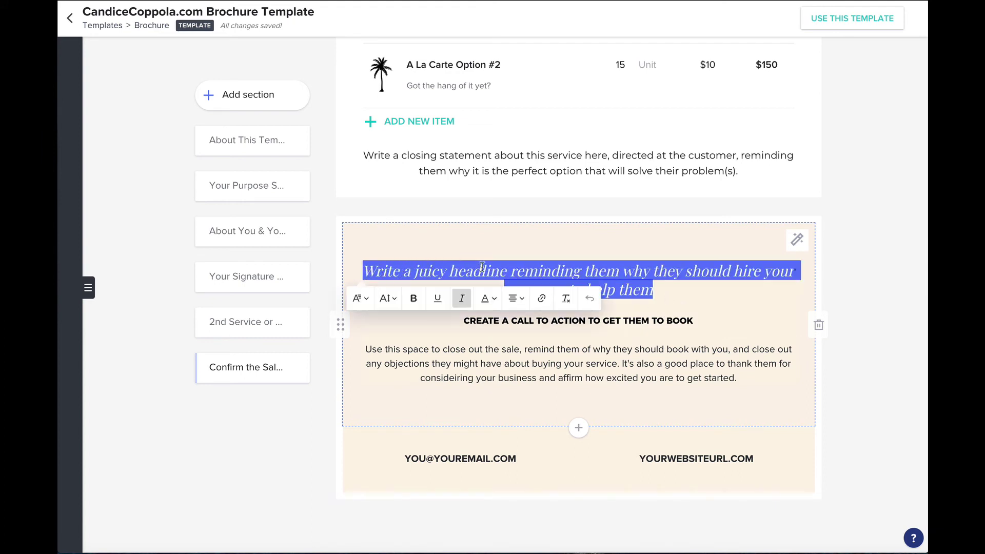
pyautogui.click(570, 272)
pyautogui.moveTo(654, 290); pyautogui.dragTo(341, 275)
pyautogui.click(673, 272)
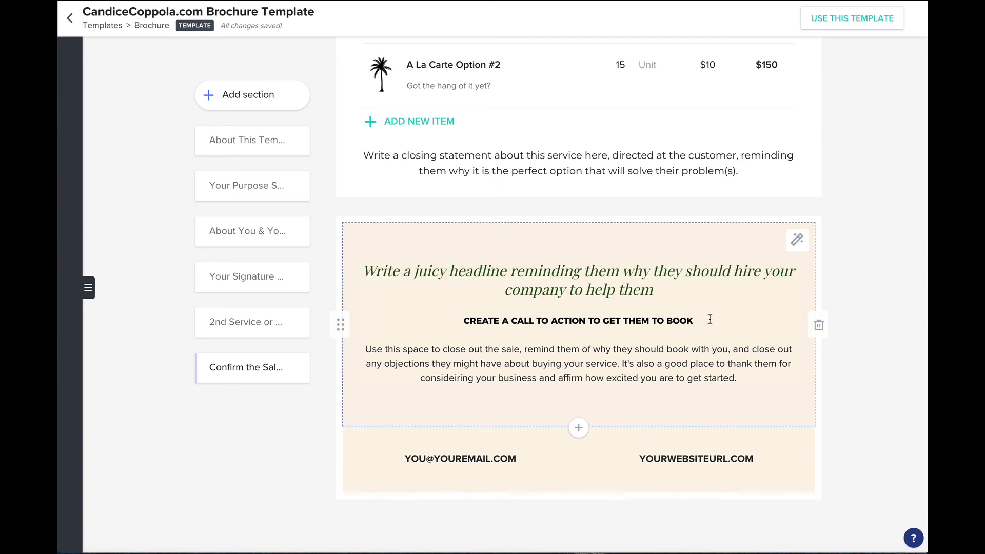
# Step: Highlight the call-to-action line and the closing paragraph beneath it, deselecting each one
pyautogui.moveTo(710, 319); pyautogui.dragTo(459, 322)
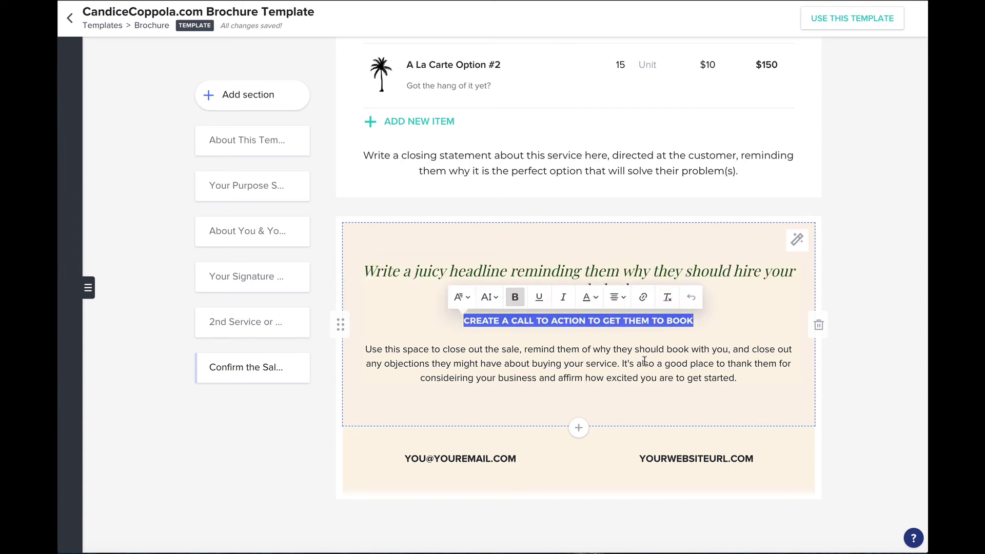
pyautogui.click(643, 360)
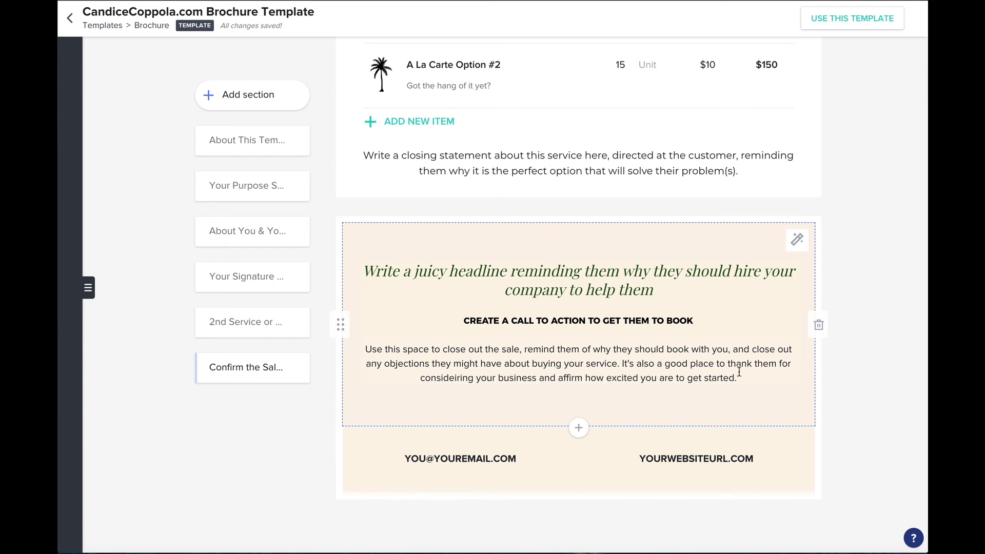
pyautogui.moveTo(739, 378); pyautogui.dragTo(456, 349)
pyautogui.click(554, 374)
# Step: Highlight the contact e-mail placeholder and the website URL placeholder in the footer block, and deselect them
pyautogui.moveTo(518, 460); pyautogui.dragTo(403, 460)
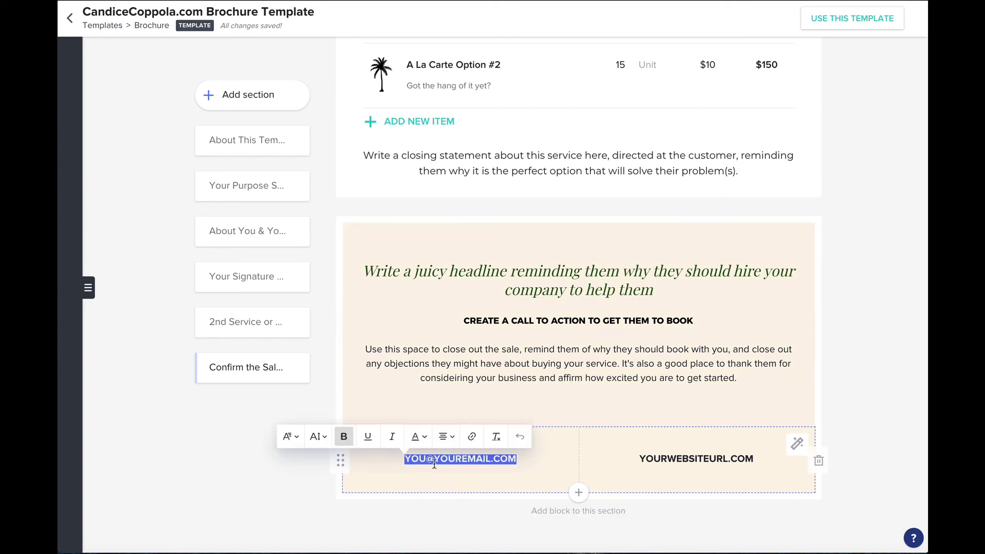
pyautogui.click(637, 454)
pyautogui.doubleClick(747, 452)
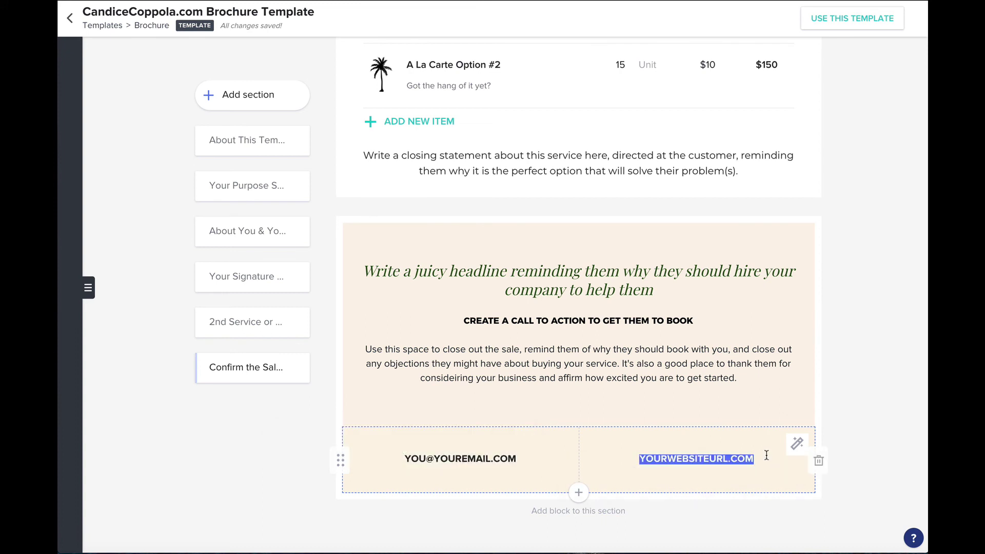
pyautogui.click(676, 373)
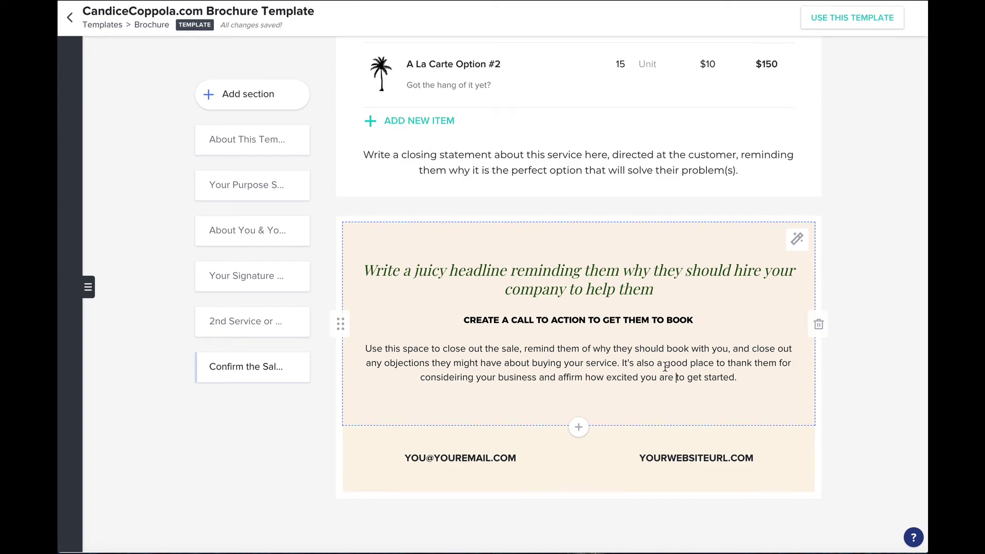
# Step: Look back through the brochure from the closing section to the purpose section's welcome text and laptop image
pyautogui.scroll(2, 666, 367)
pyautogui.scroll(-1, 666, 370)
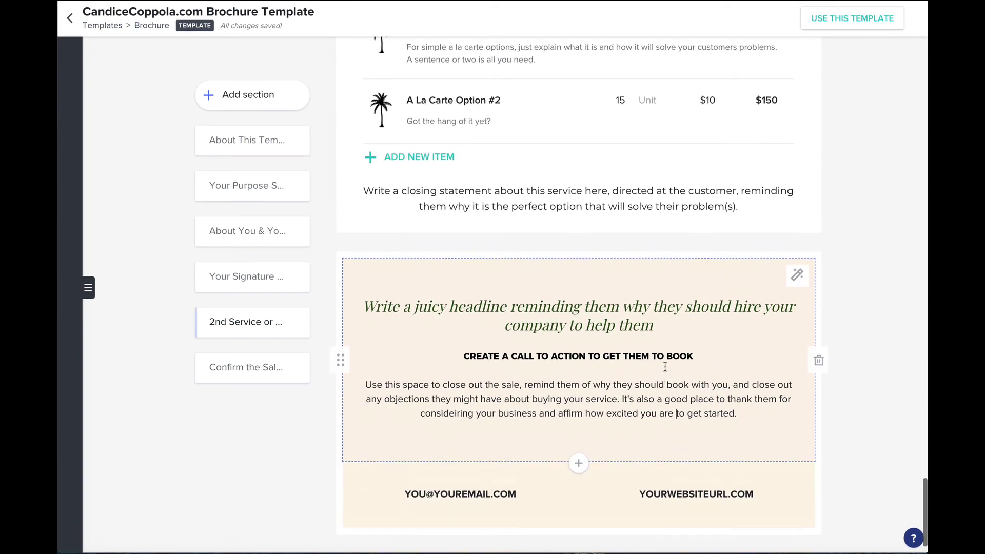
pyautogui.scroll(12, 666, 370)
pyautogui.scroll(15, 665, 369)
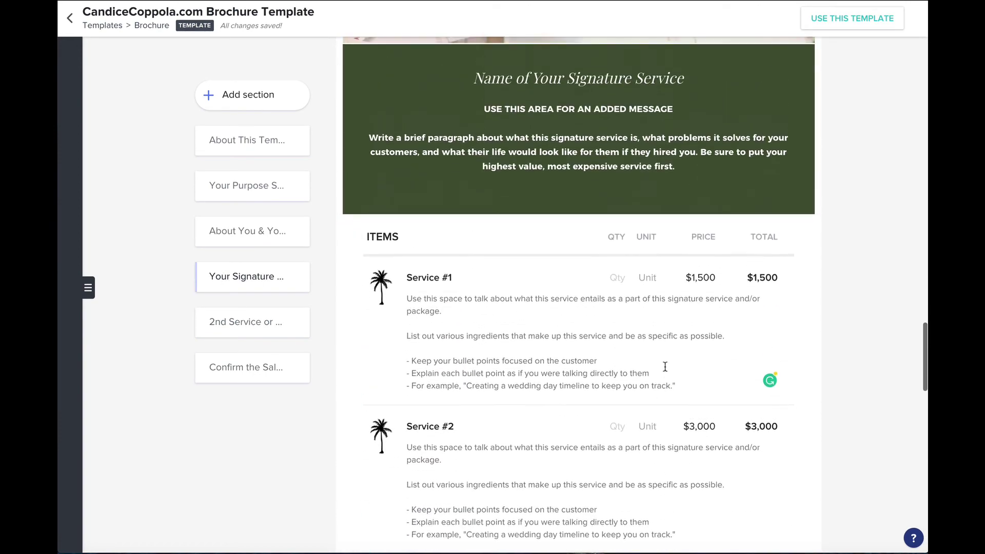
pyautogui.scroll(15, 665, 368)
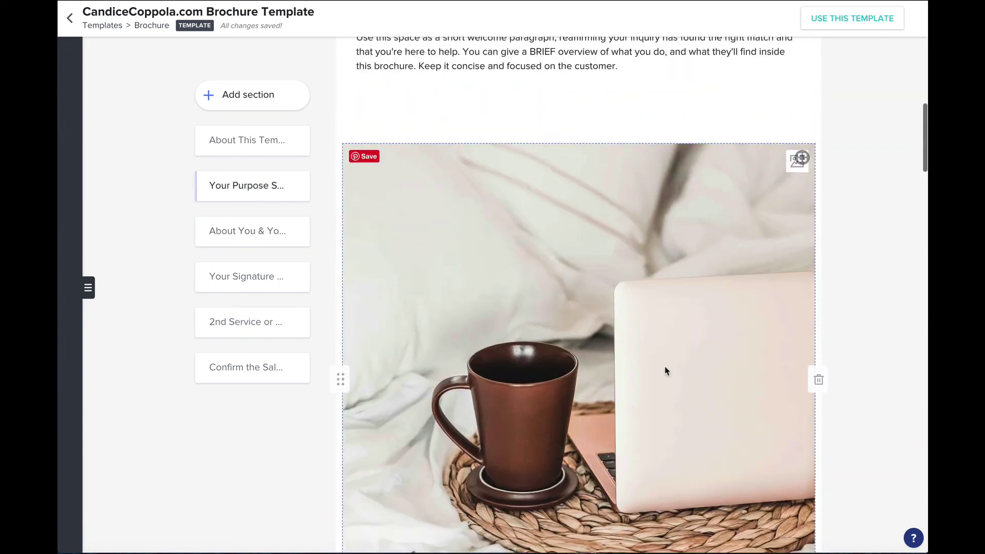
# Step: Look through the content and question block types available for insertion below the purpose statement, and close the block picker without adding one
pyautogui.scroll(-3, 670, 373)
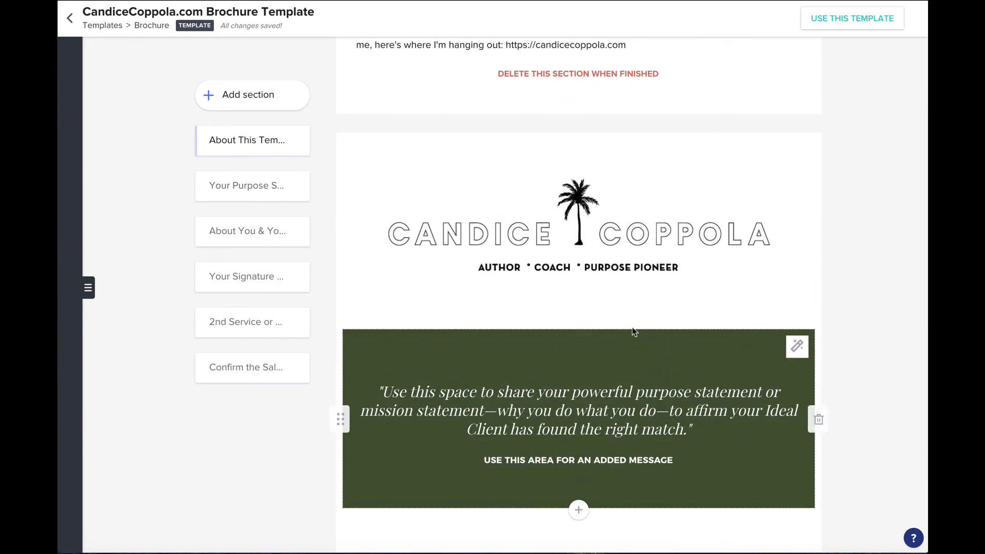
pyautogui.scroll(-2, 636, 344)
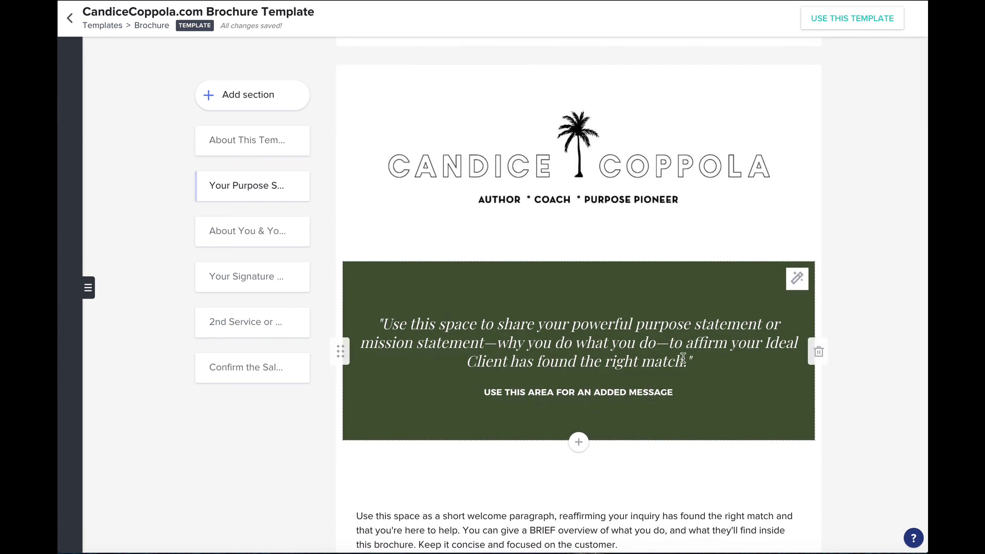
pyautogui.scroll(-2, 603, 350)
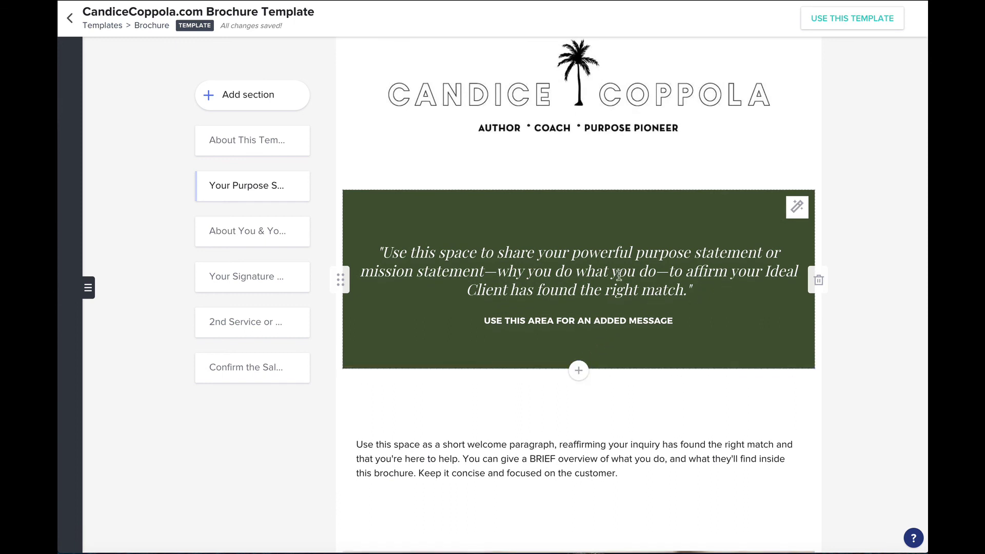
pyautogui.scroll(-1, 566, 335)
pyautogui.click(578, 333)
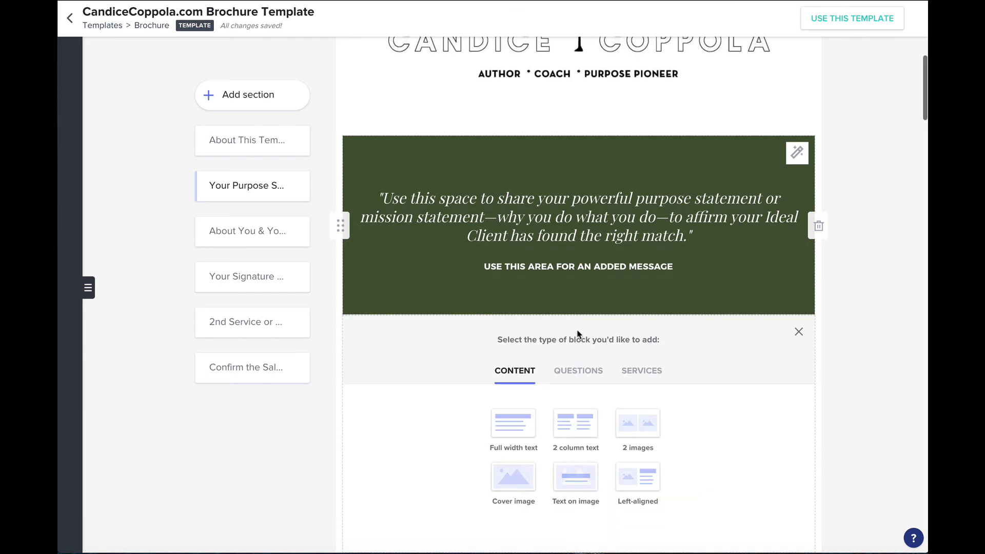
pyautogui.scroll(-1, 511, 423)
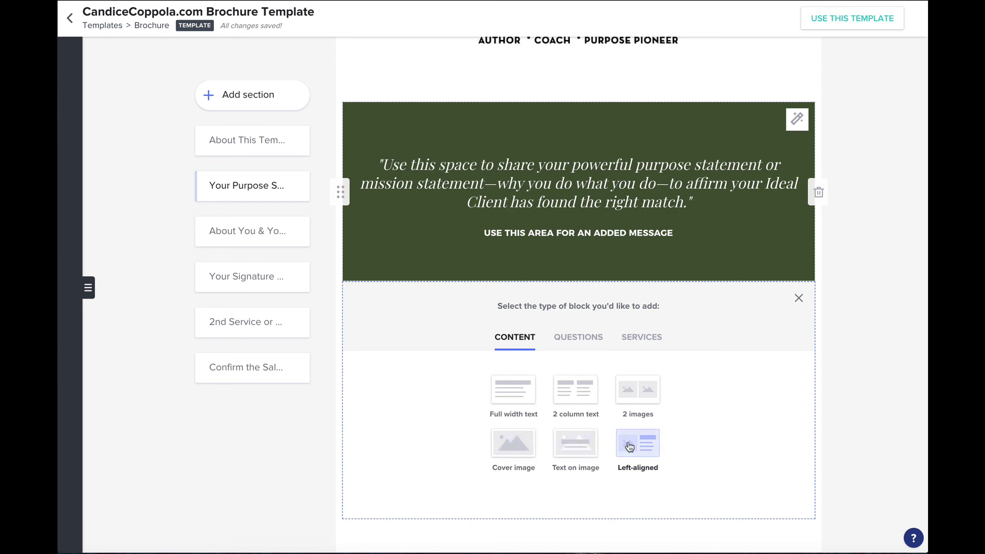
pyautogui.click(580, 347)
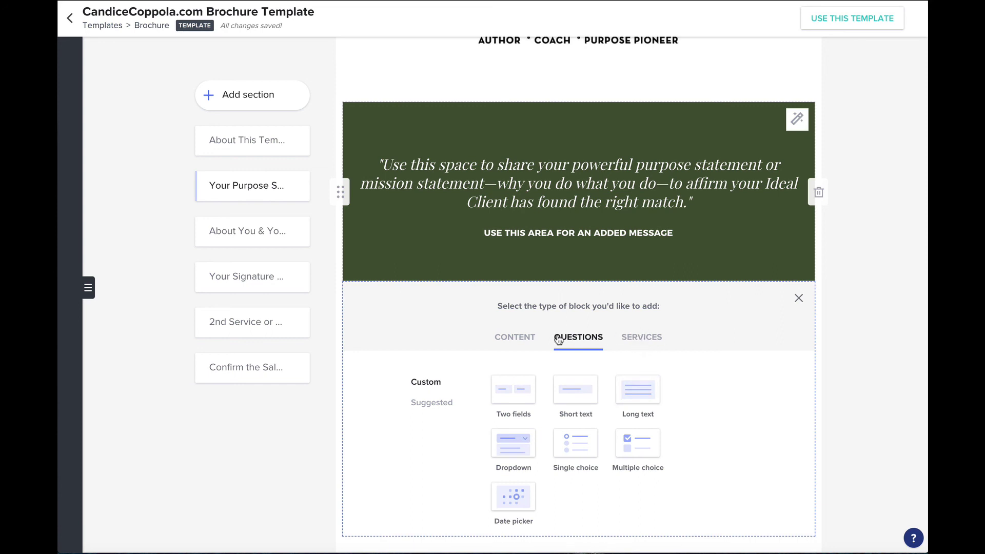
pyautogui.click(518, 341)
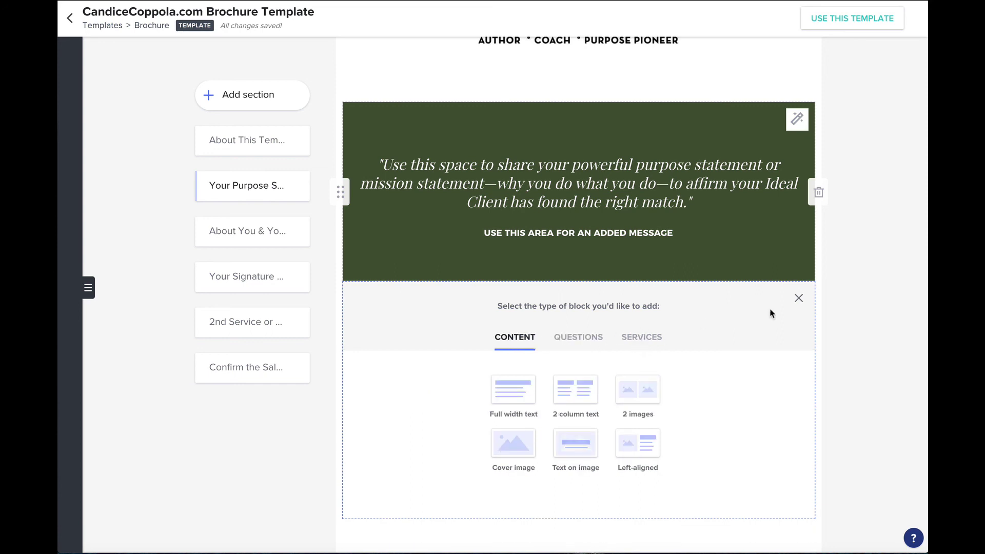
pyautogui.click(799, 298)
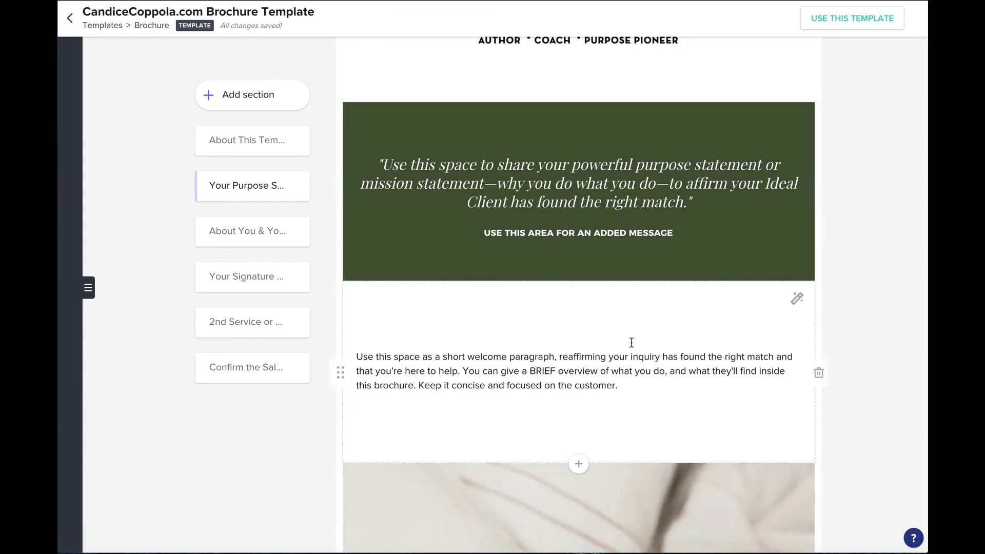
# Step: Review the brochure from the welcome paragraph through the images, bio and core values to the signature service's item list
pyautogui.scroll(-4, 632, 342)
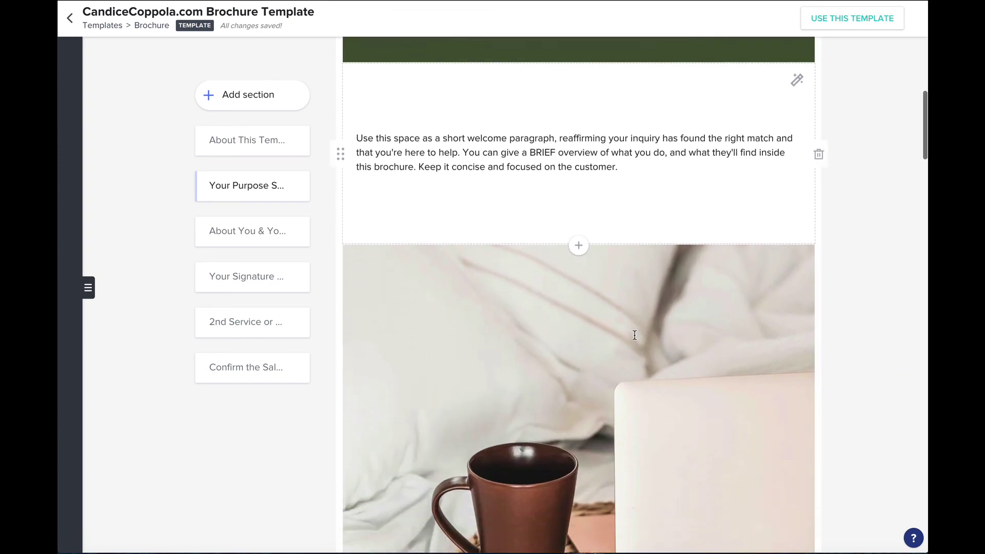
pyautogui.scroll(-10, 635, 334)
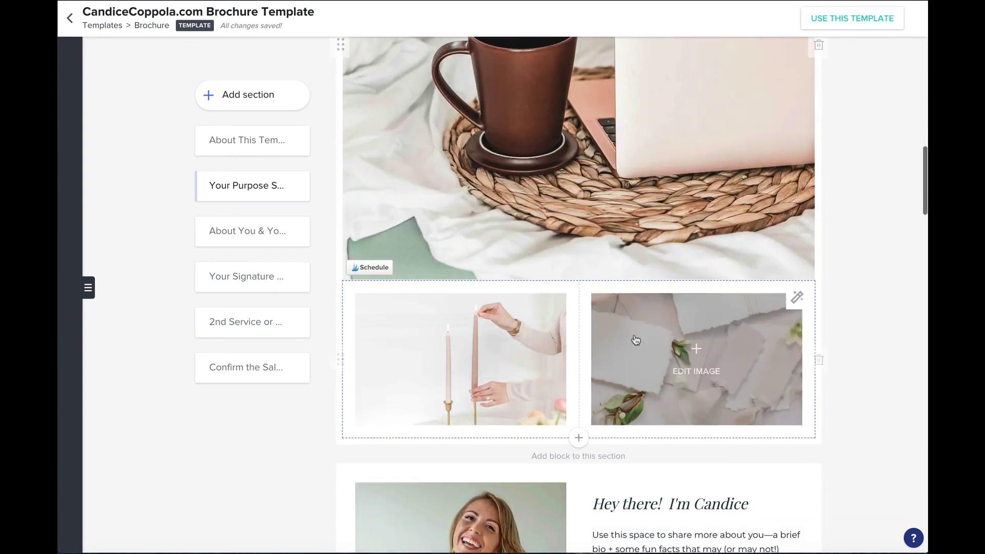
pyautogui.scroll(-8, 634, 337)
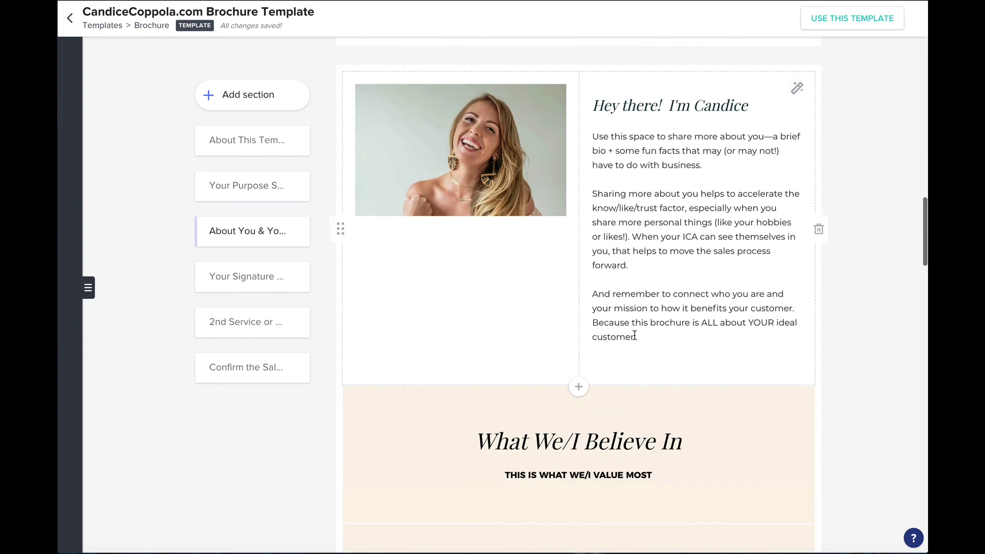
pyautogui.scroll(-3, 635, 336)
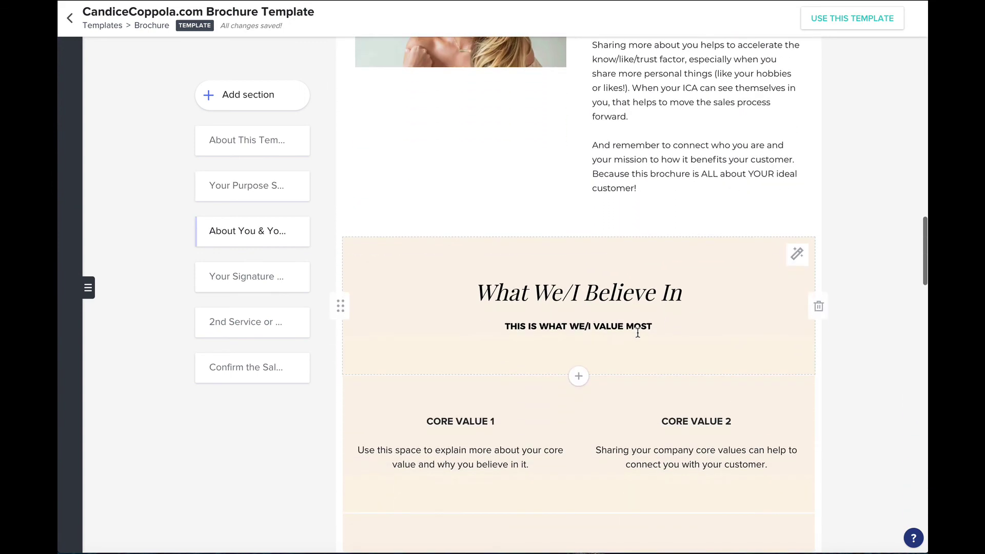
pyautogui.scroll(-9, 643, 333)
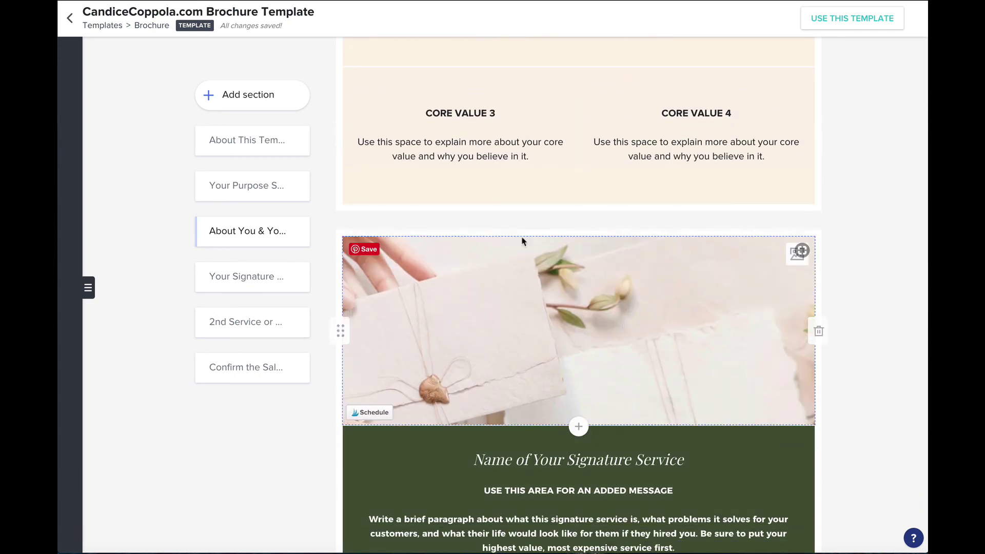
pyautogui.scroll(-7, 593, 356)
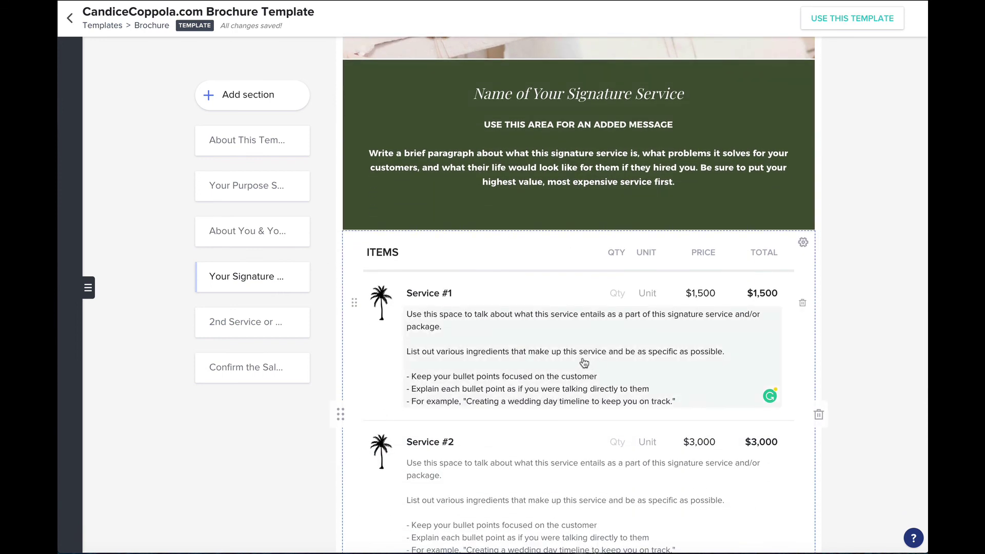
pyautogui.scroll(-1, 610, 362)
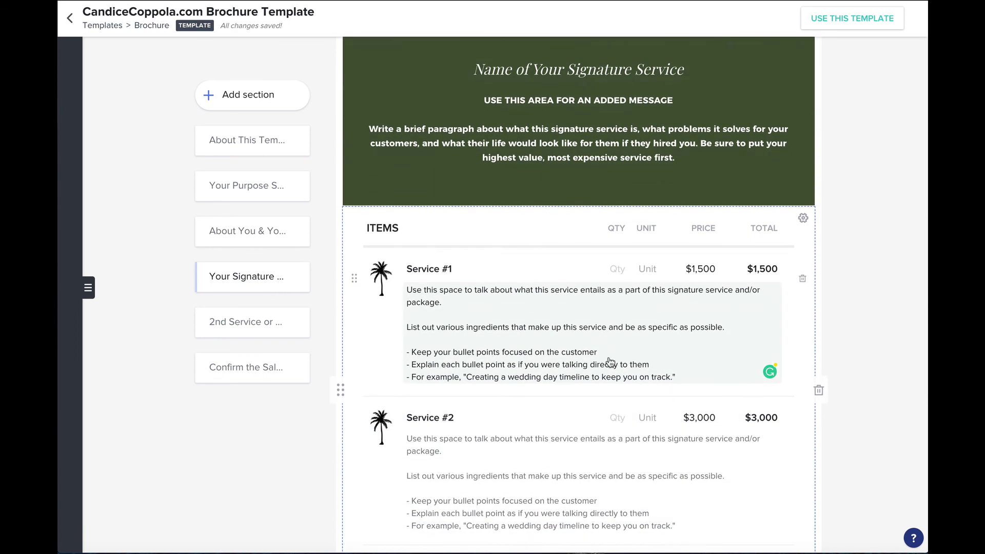